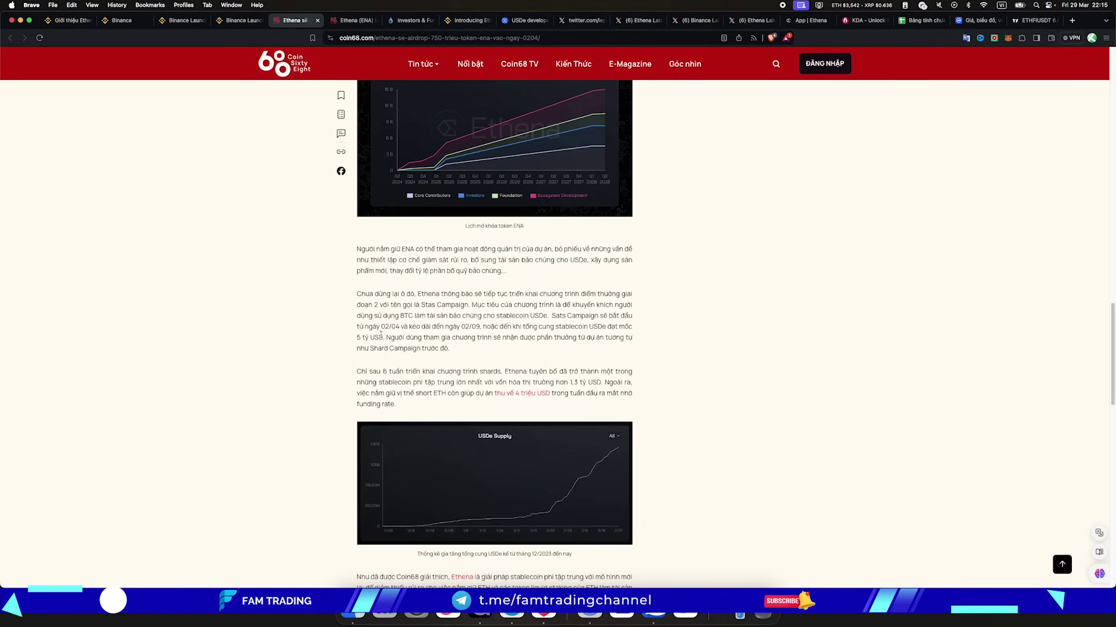
Read the Coin68 article's sections on ENA governance, the Sats Campaign, USDe supply growth and fundraising.
scroll(344, 344, "down", 3)
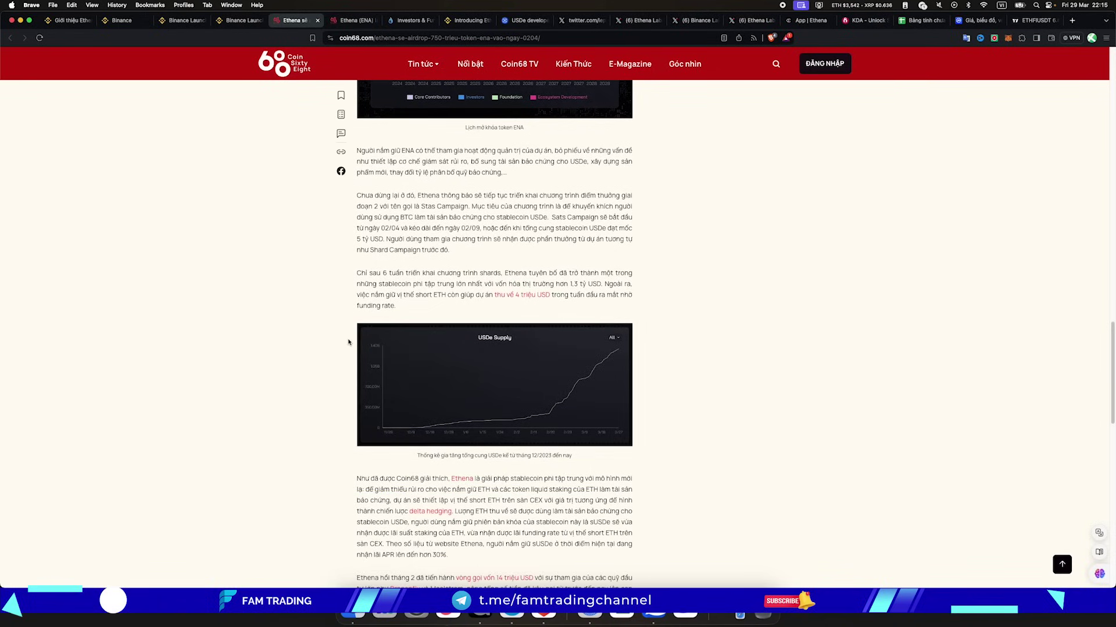
scroll(332, 308, "down", 1)
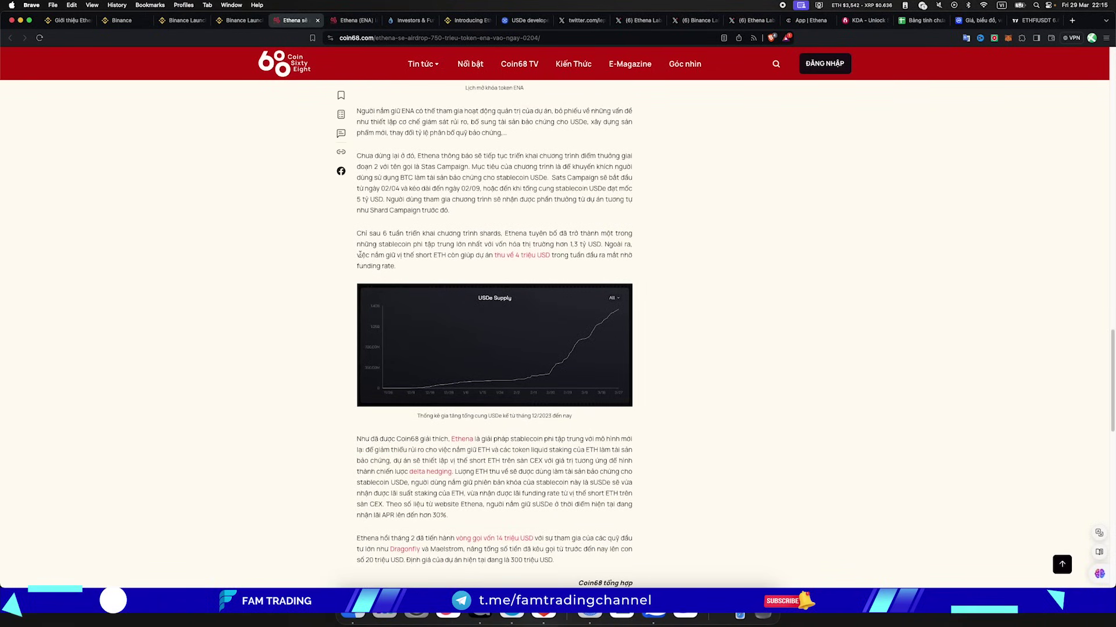
scroll(349, 358, "down", 5)
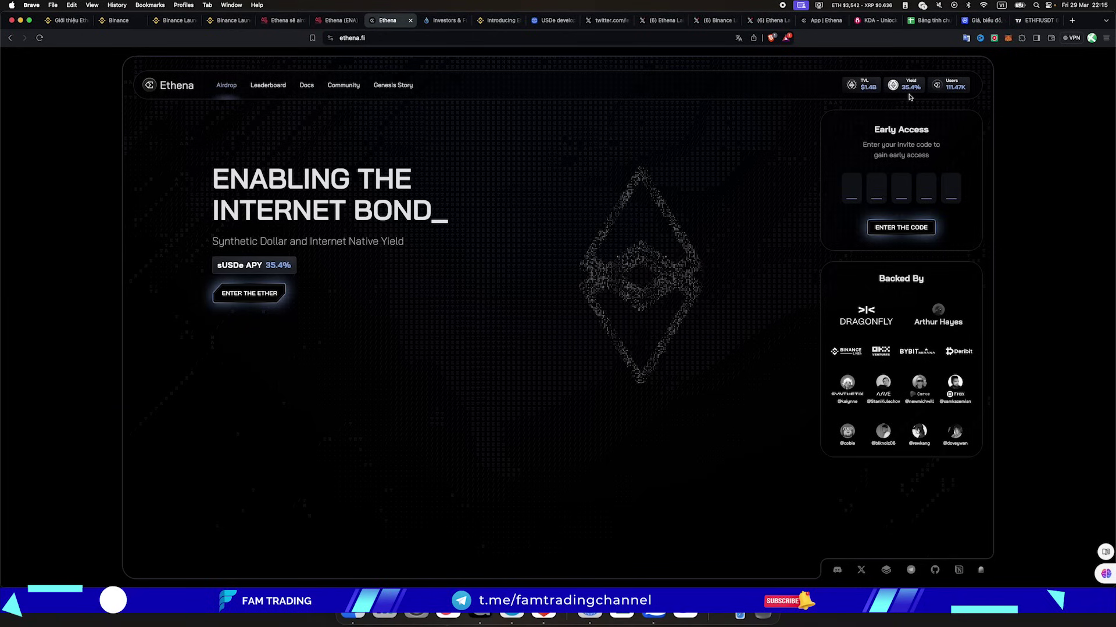
Open the Ethena app from the project's homepage and examine the Shard Campaign's epoch details and ways to earn shards.
mouse_move(909, 93)
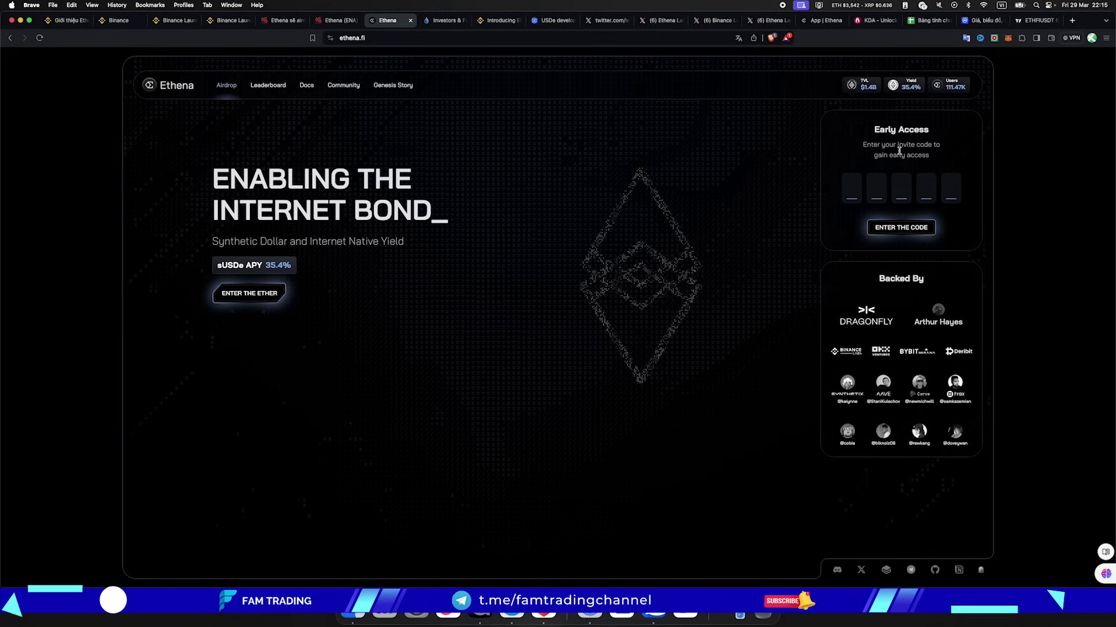
left_click(854, 188)
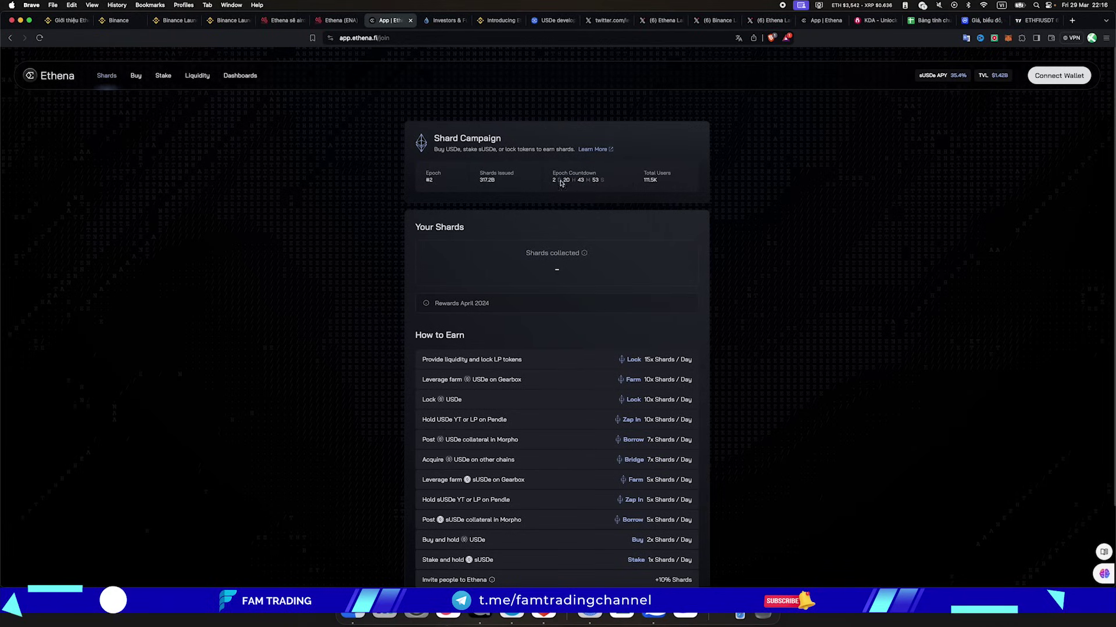
scroll(540, 387, "down", 3)
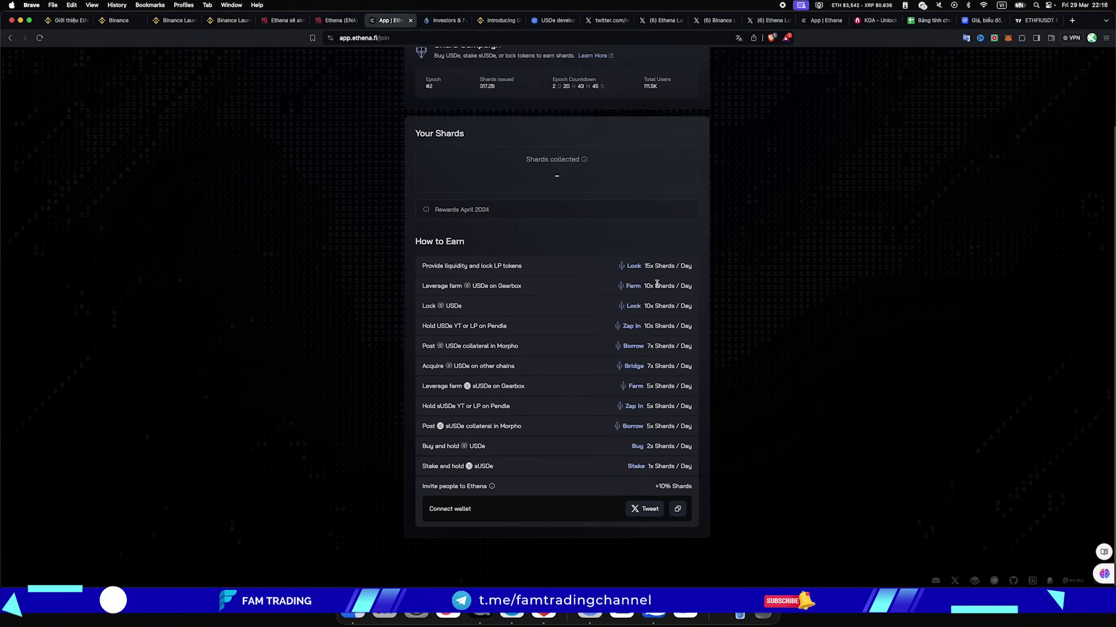
scroll(657, 338, "down", 1)
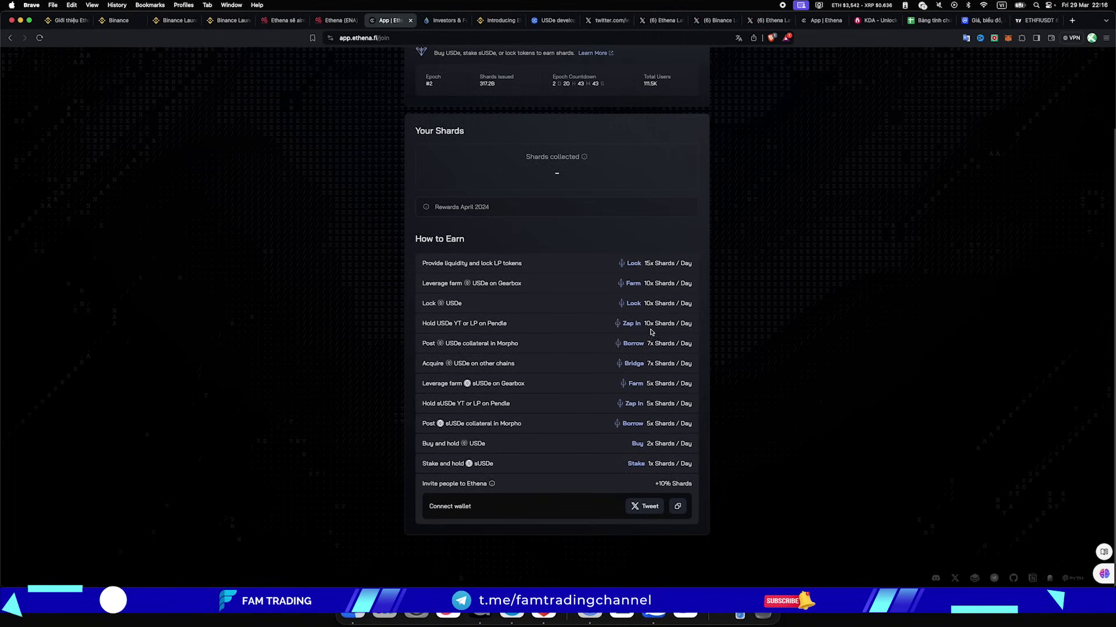
scroll(652, 332, "up", 3)
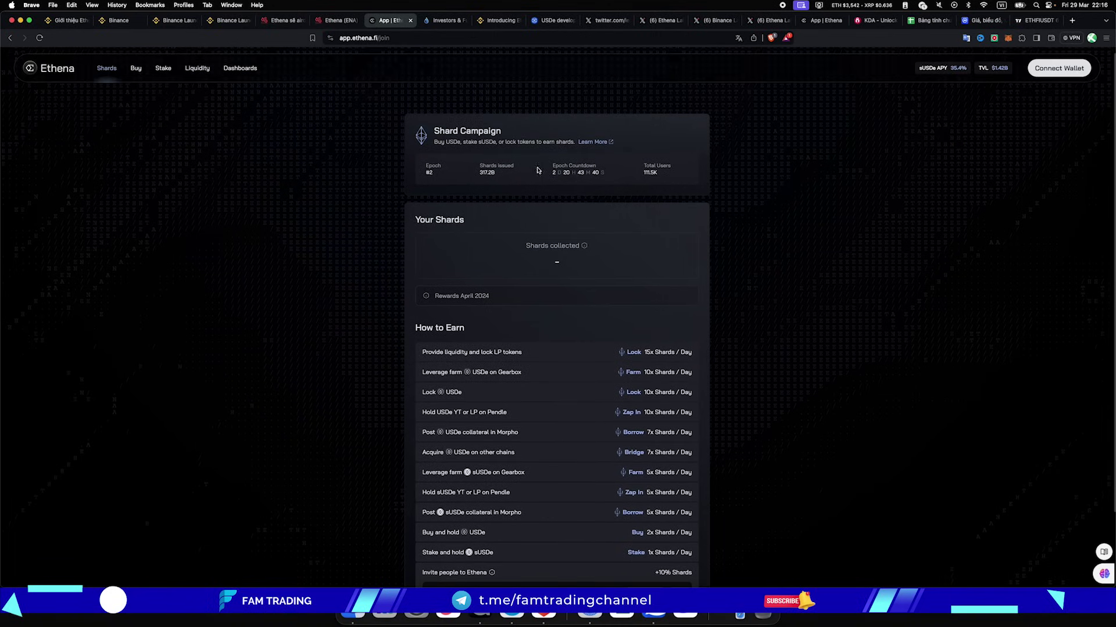
scroll(542, 261, "down", 3)
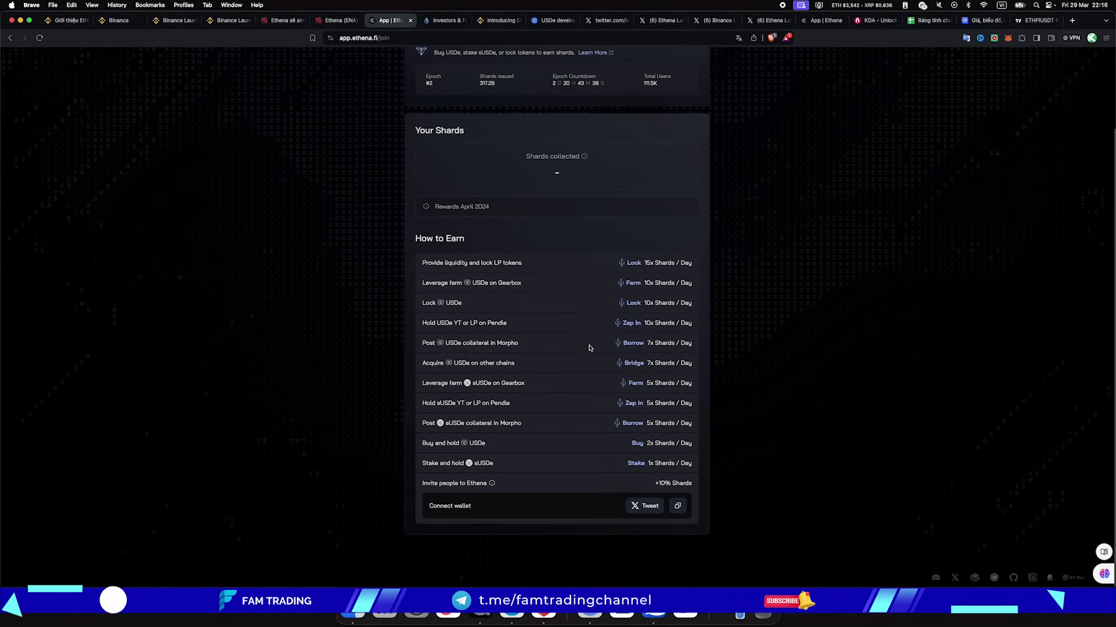
Examine the shard rankings on the Ethena leaderboard, including the top-ranked wallet's shard amount.
key("super+bracketleft")
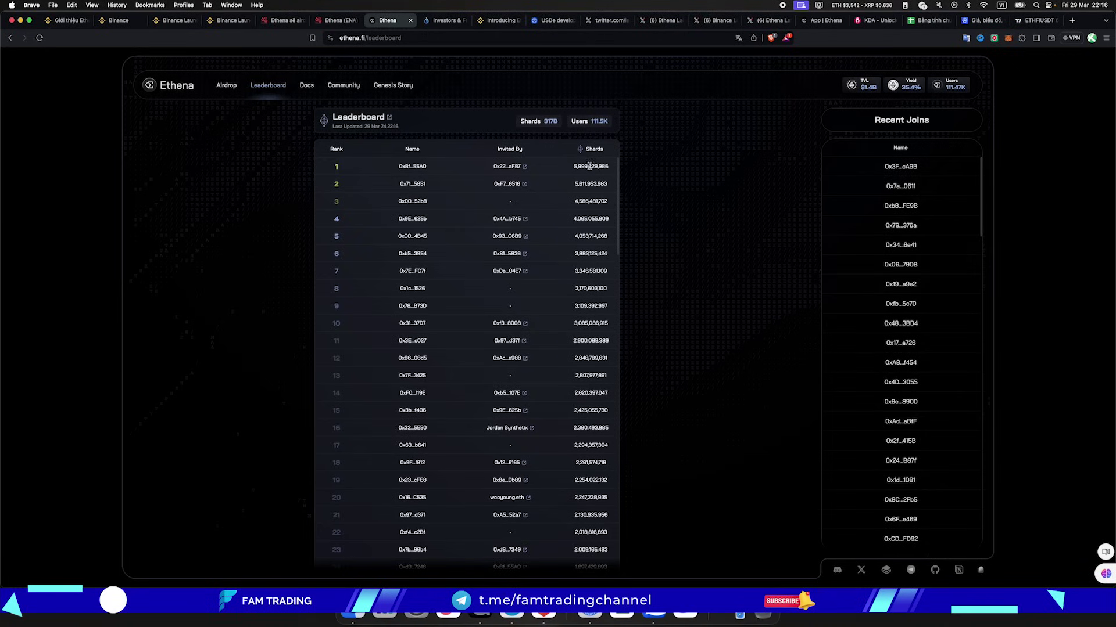
left_click_drag(570, 168, 619, 172)
left_click(455, 214)
scroll(488, 511, "down", 1)
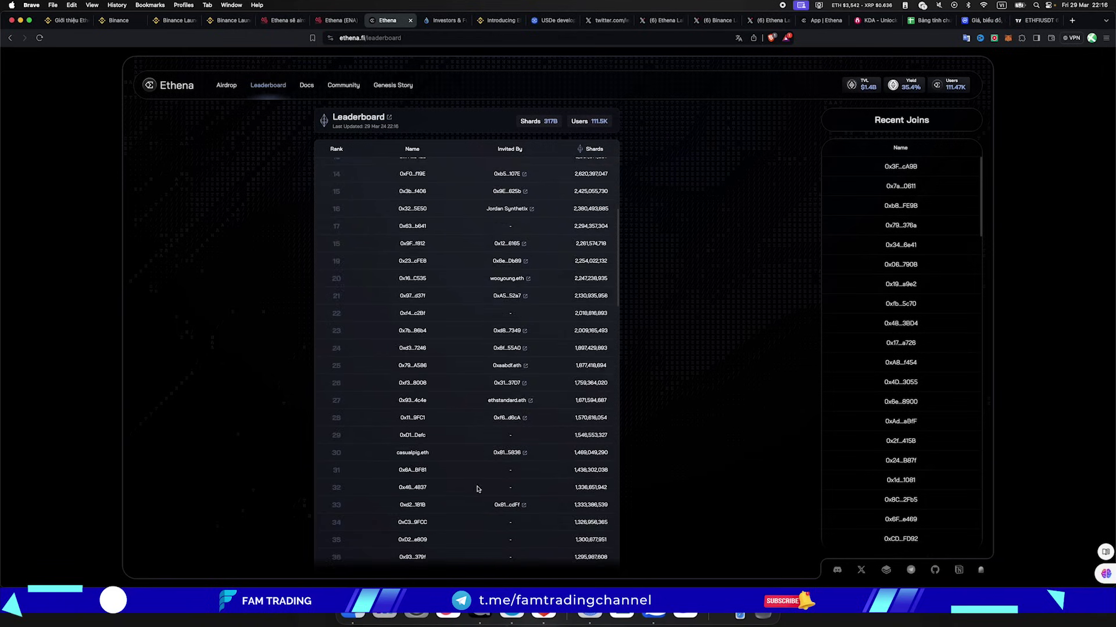
scroll(476, 488, "up", 1)
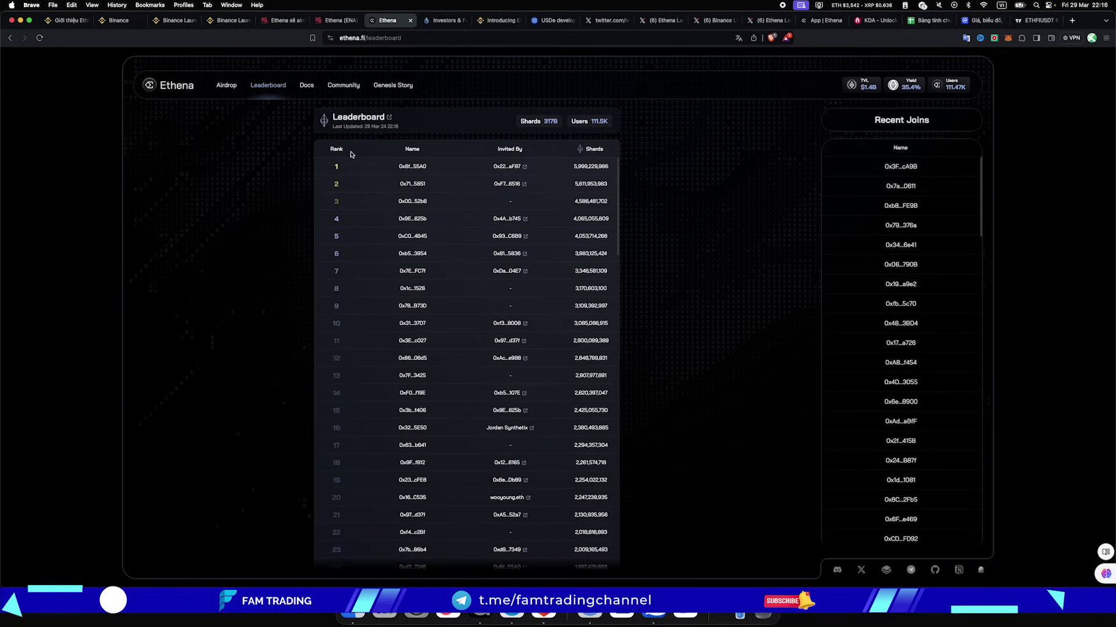
Open Ethena's documentation and community pages, read the Ethena Labs Overview, and return to the Ethena homepage.
left_click(329, 89)
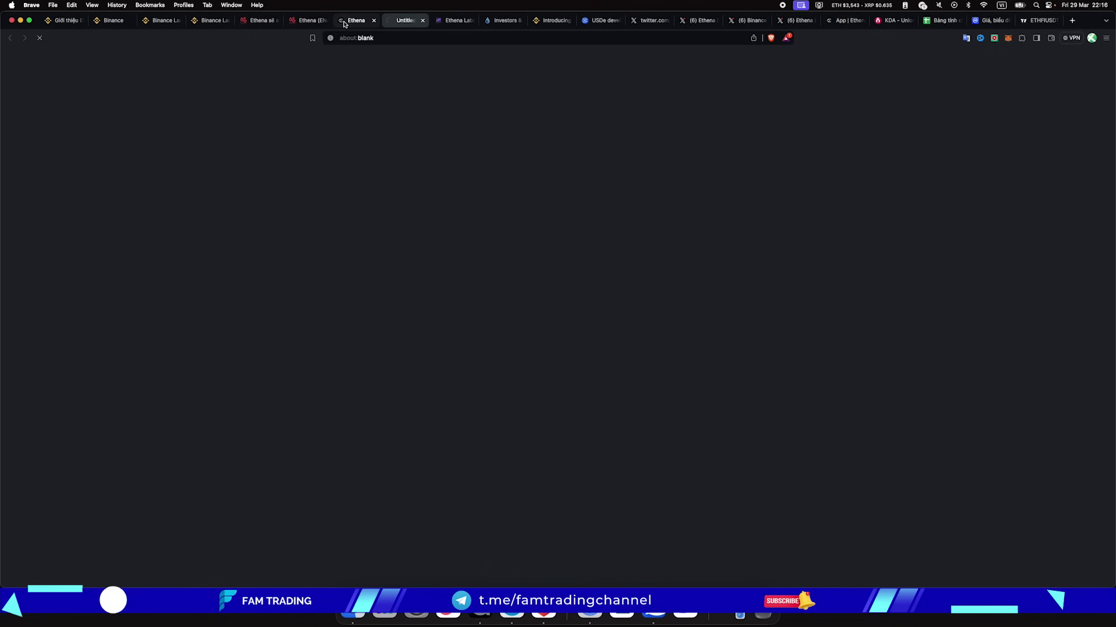
left_click(346, 22)
left_click(386, 84)
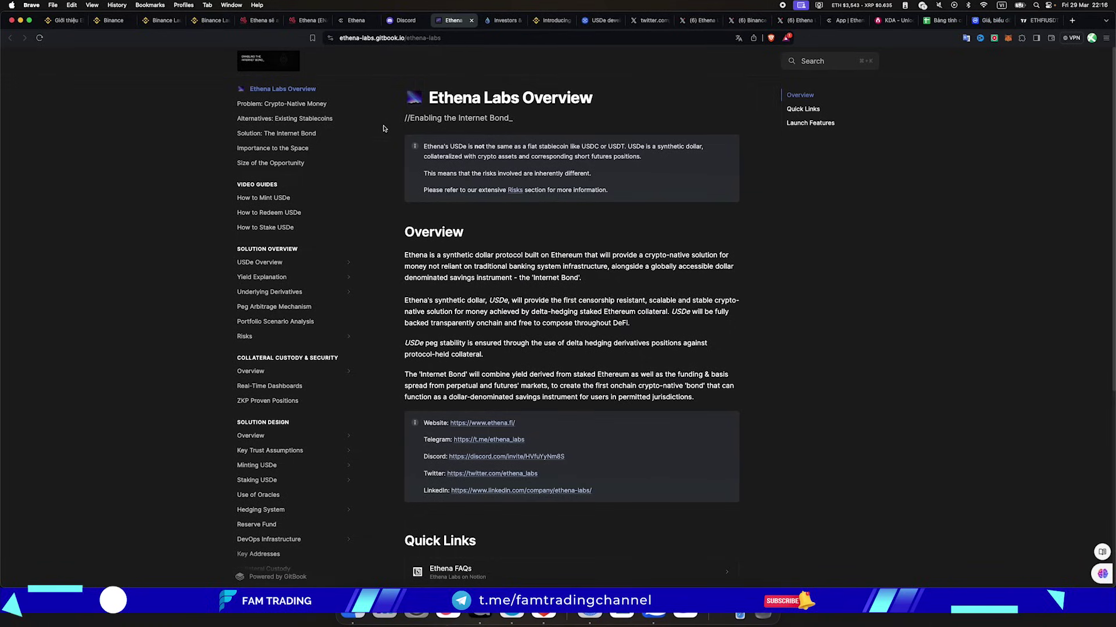
scroll(389, 215, "down", 5)
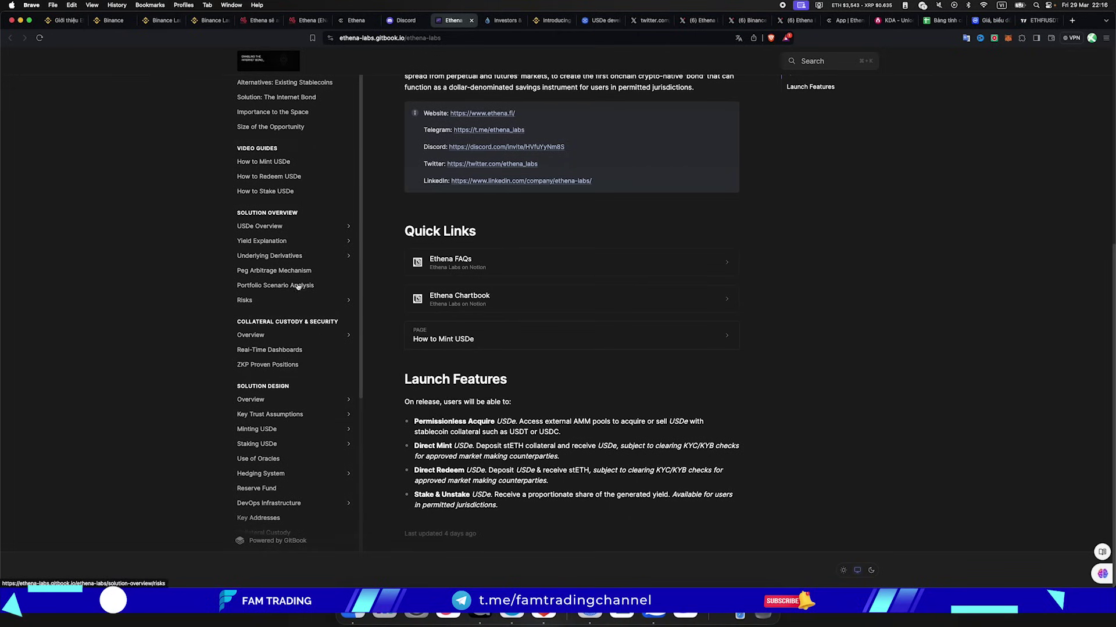
scroll(285, 351, "down", 4)
left_click(356, 20)
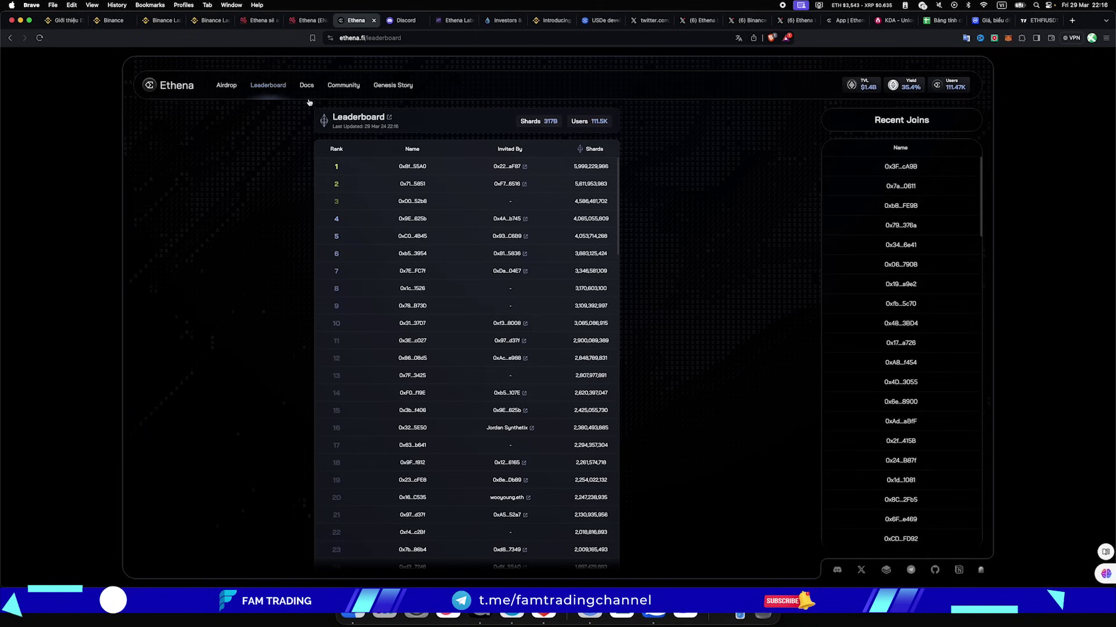
key("super+bracketleft")
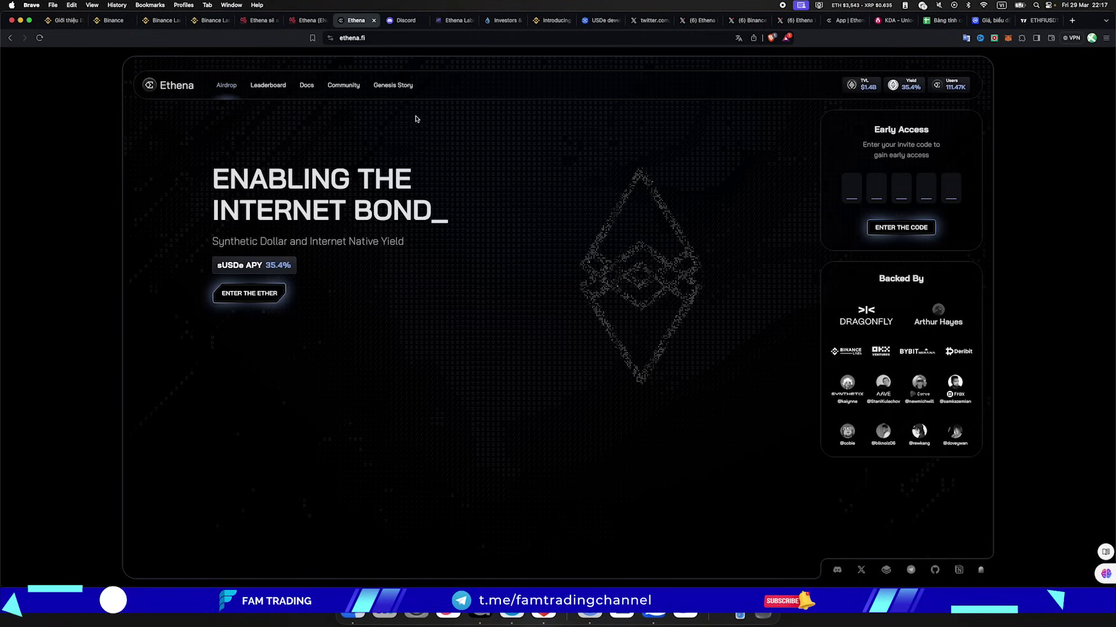
Examine the fundraising statistics, funding rounds and token allocation for Ethena Labs on DropsTab.
left_click(503, 21)
scroll(228, 203, "down", 3)
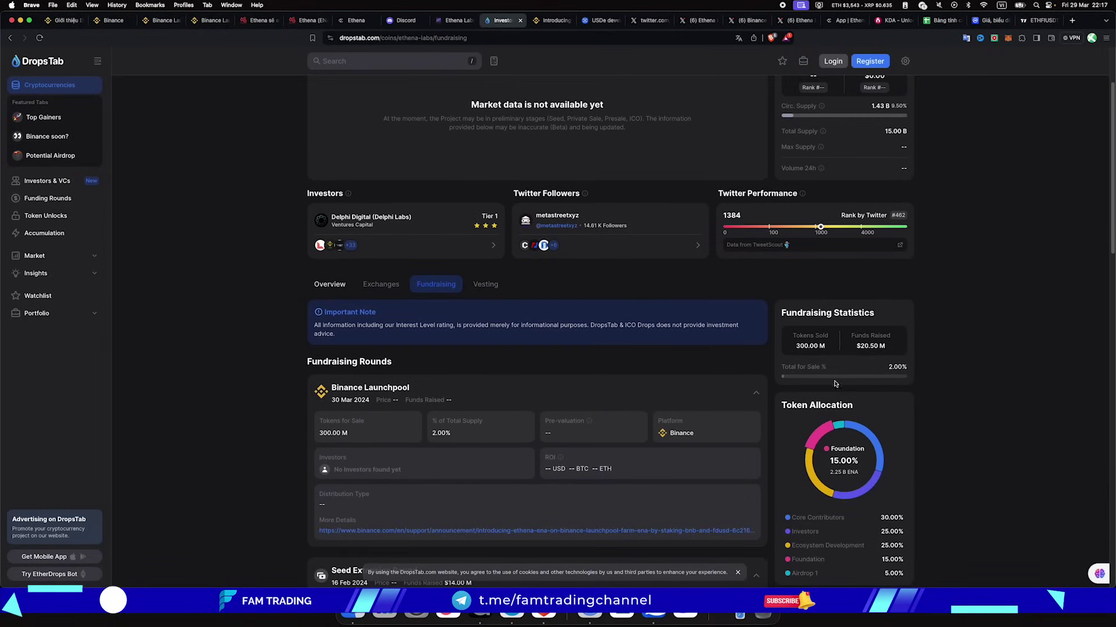
scroll(849, 358, "up", 1)
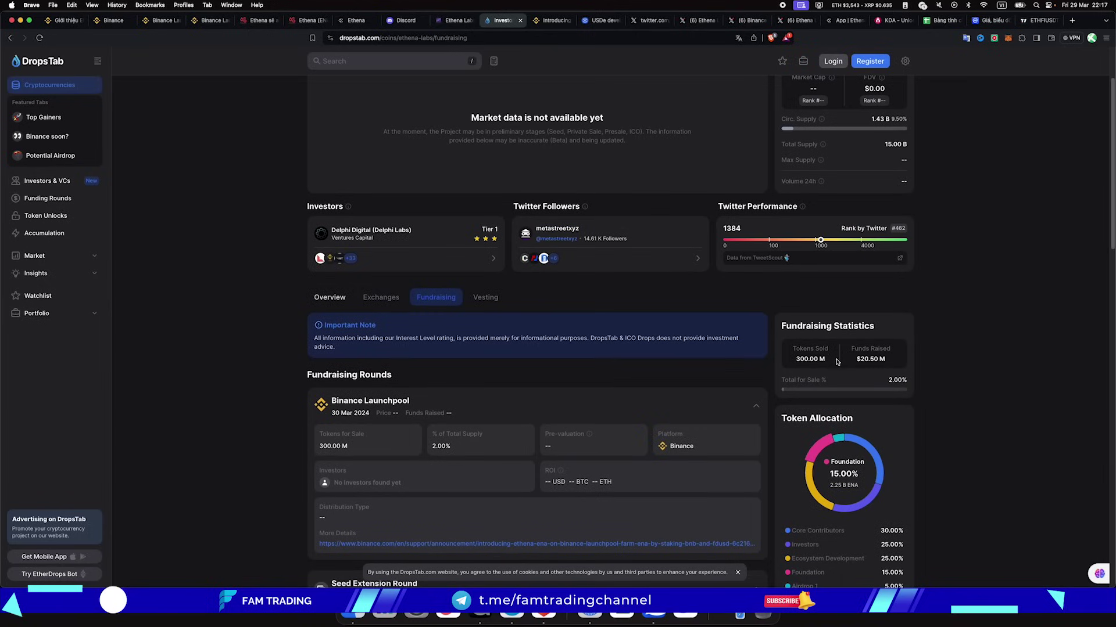
left_click_drag(858, 360, 895, 362)
left_click(794, 370)
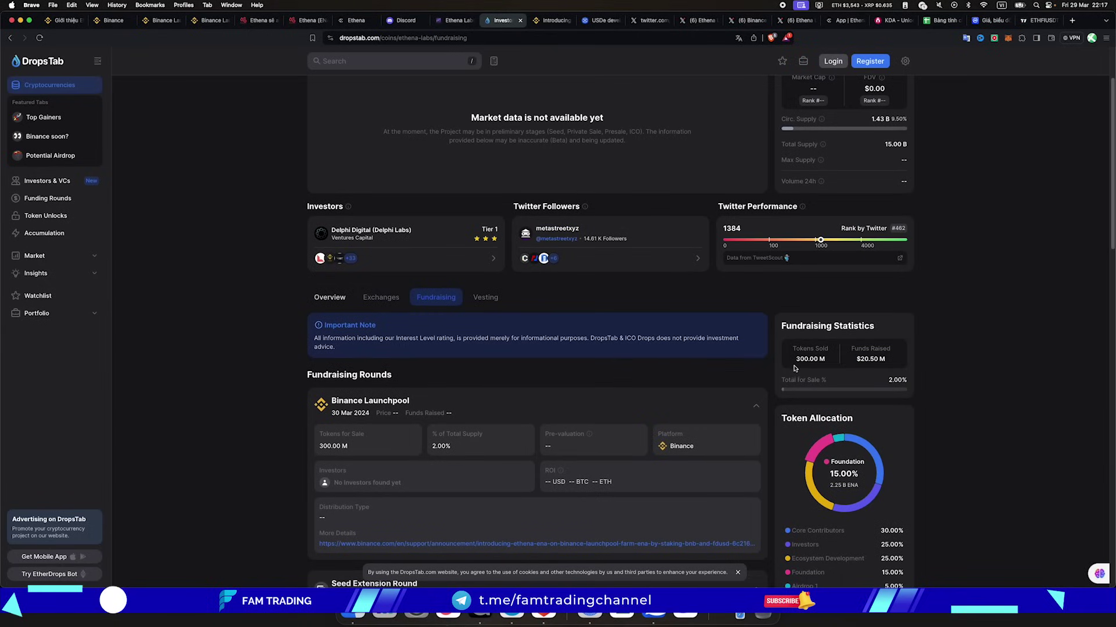
scroll(795, 368, "up", 2)
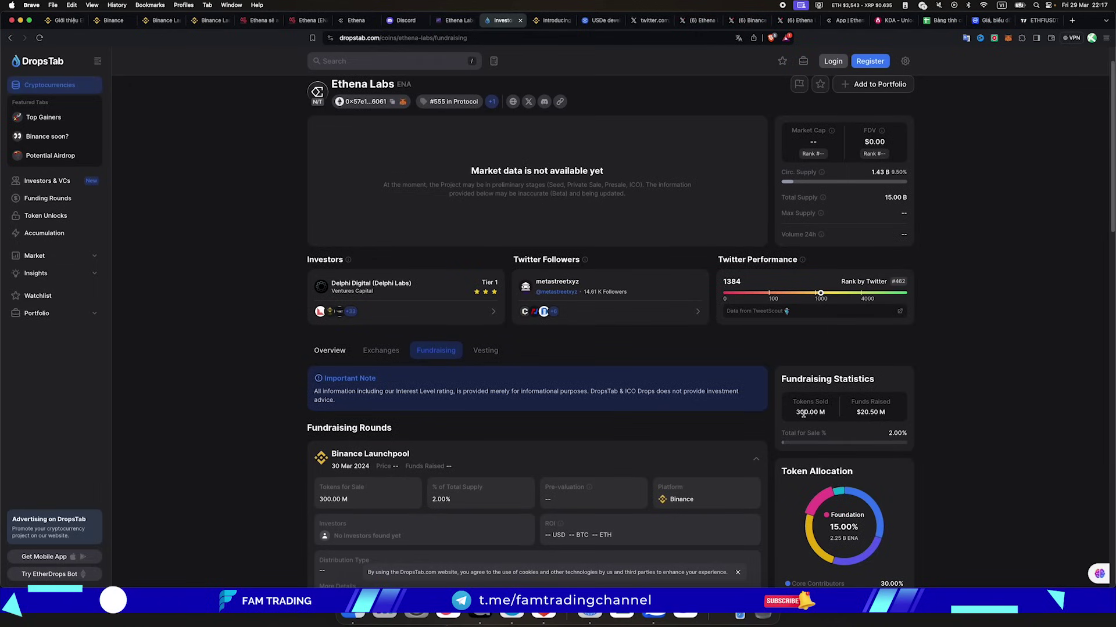
scroll(796, 411, "up", 2)
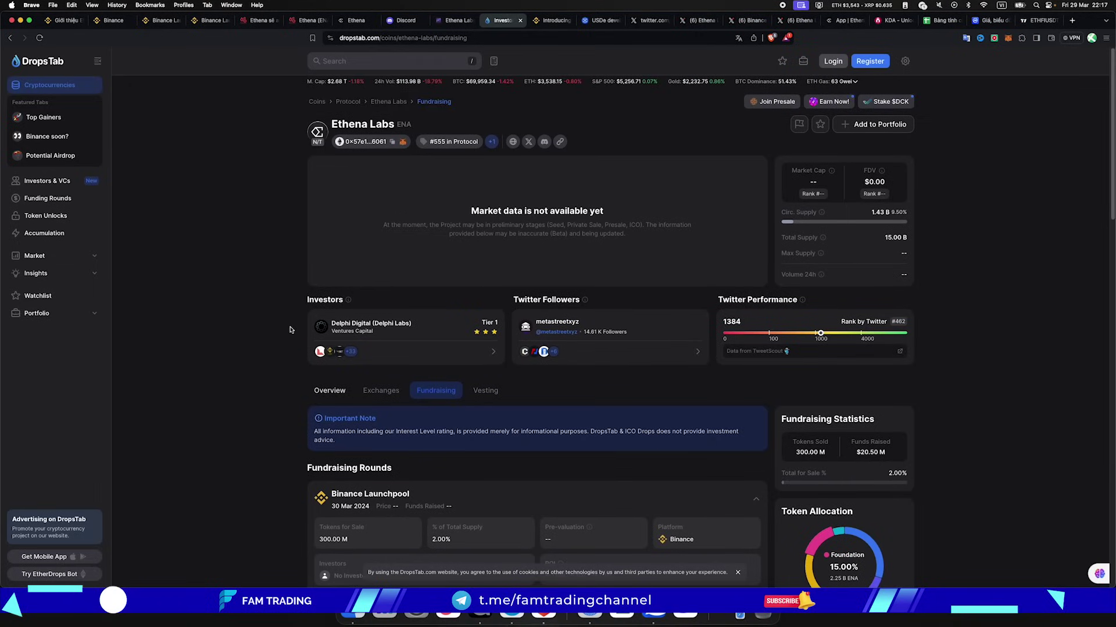
Open the full list of Ethena Labs investors and read through the names, types and tier ratings to the end.
left_click(379, 356)
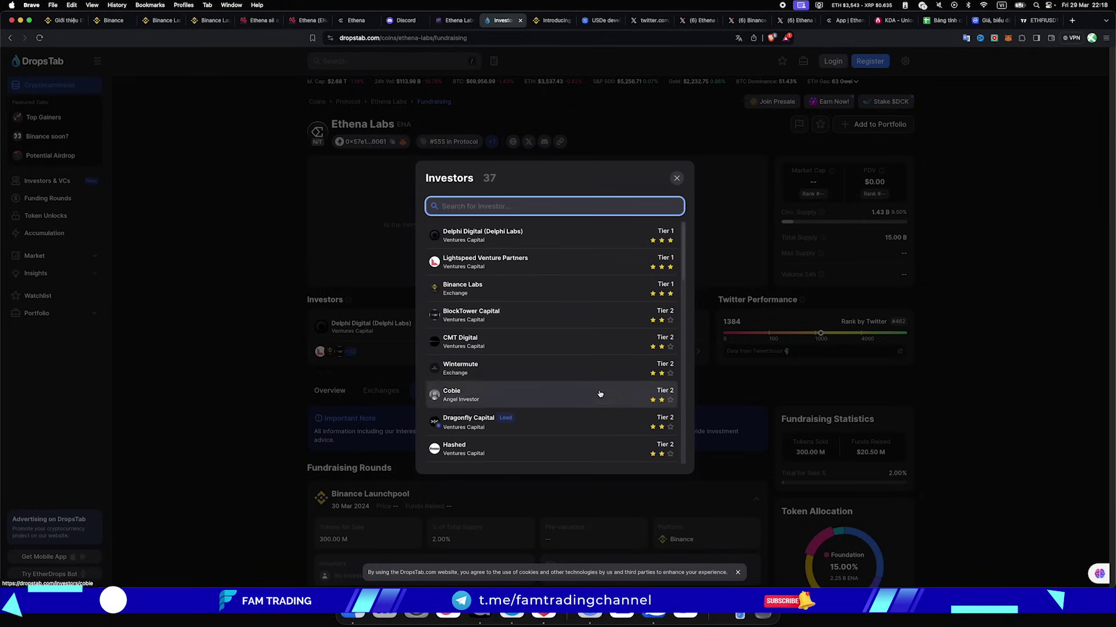
scroll(472, 366, "down", 2)
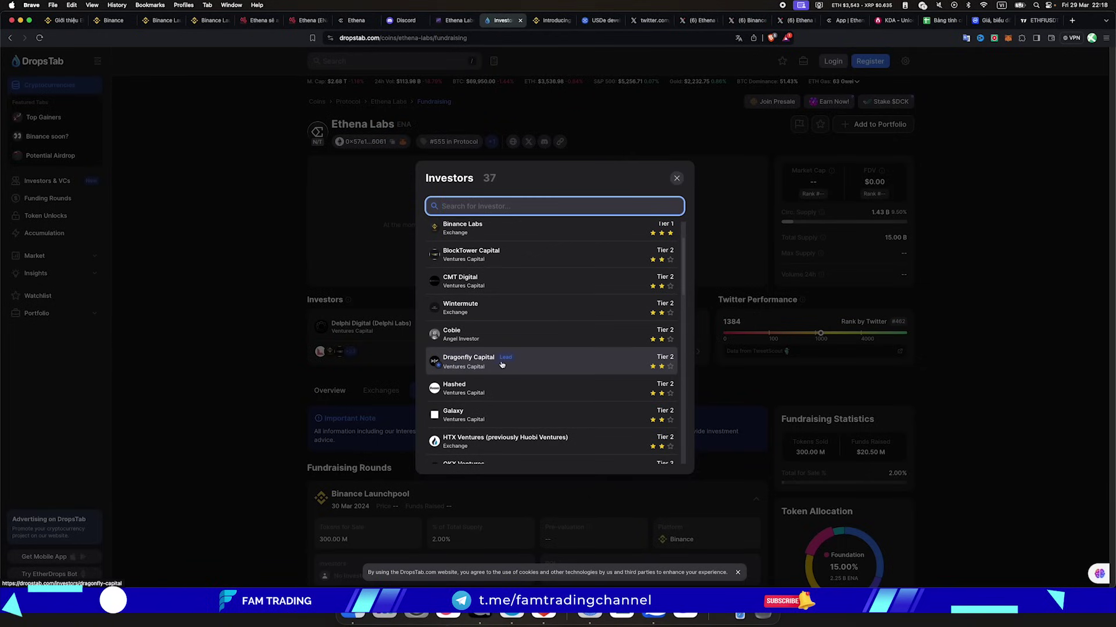
scroll(523, 372, "up", 1)
scroll(477, 382, "down", 2)
scroll(478, 382, "down", 3)
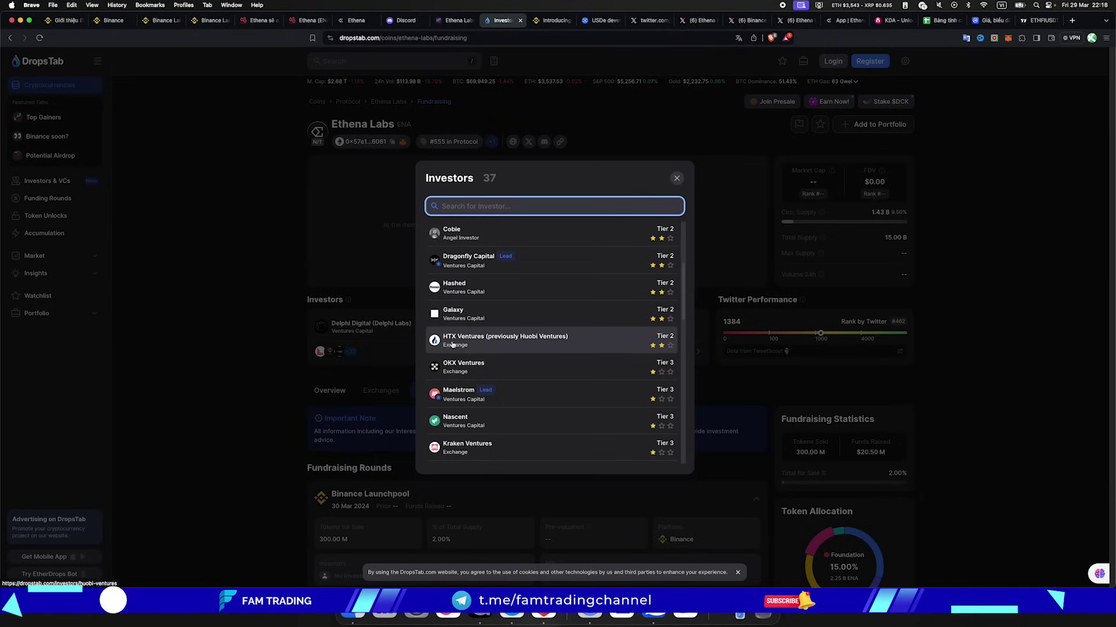
scroll(463, 377, "down", 1)
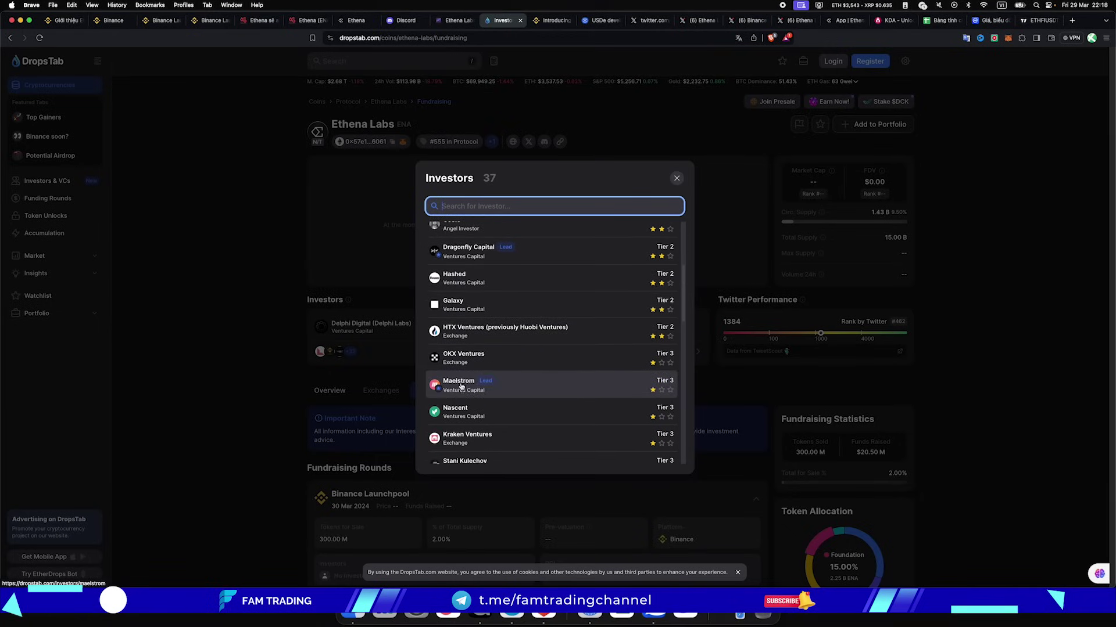
scroll(478, 382, "down", 1)
scroll(479, 383, "down", 3)
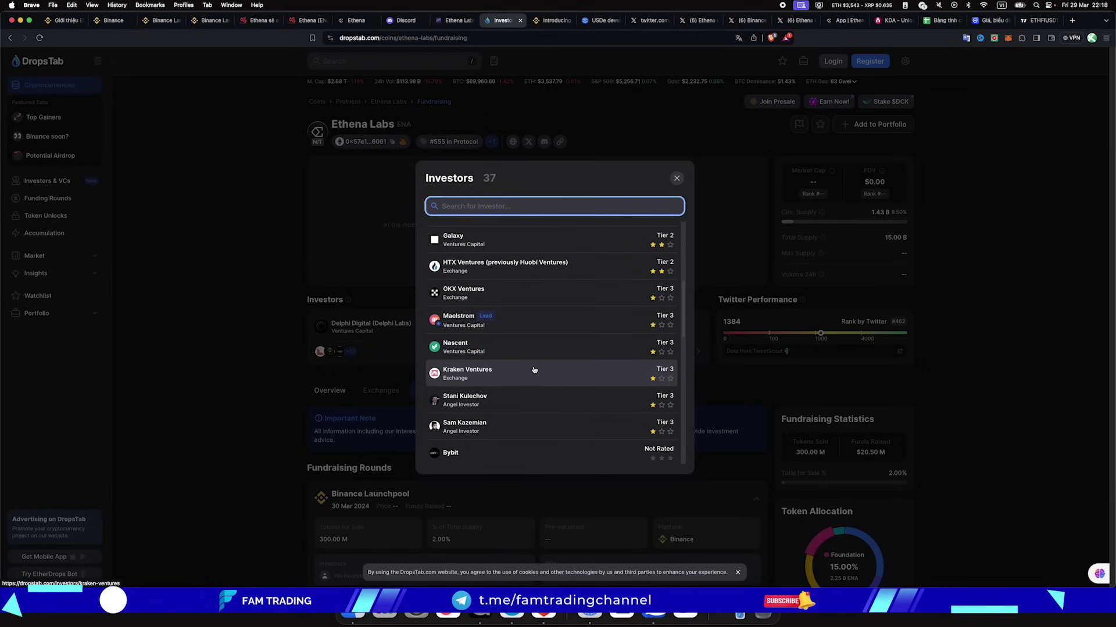
scroll(558, 340, "down", 3)
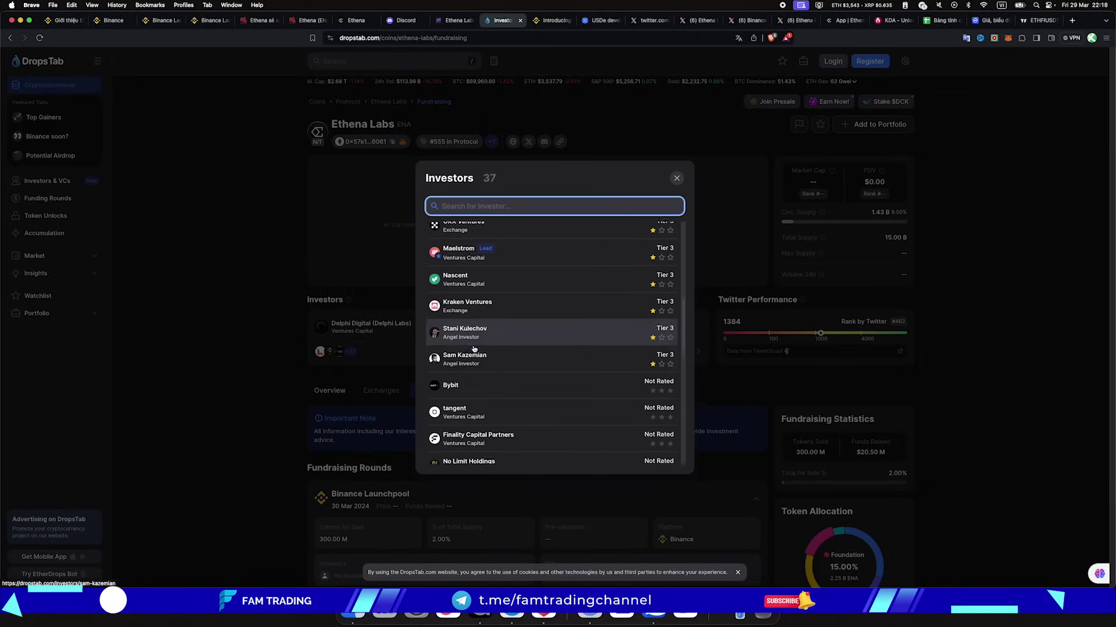
scroll(474, 348, "down", 1)
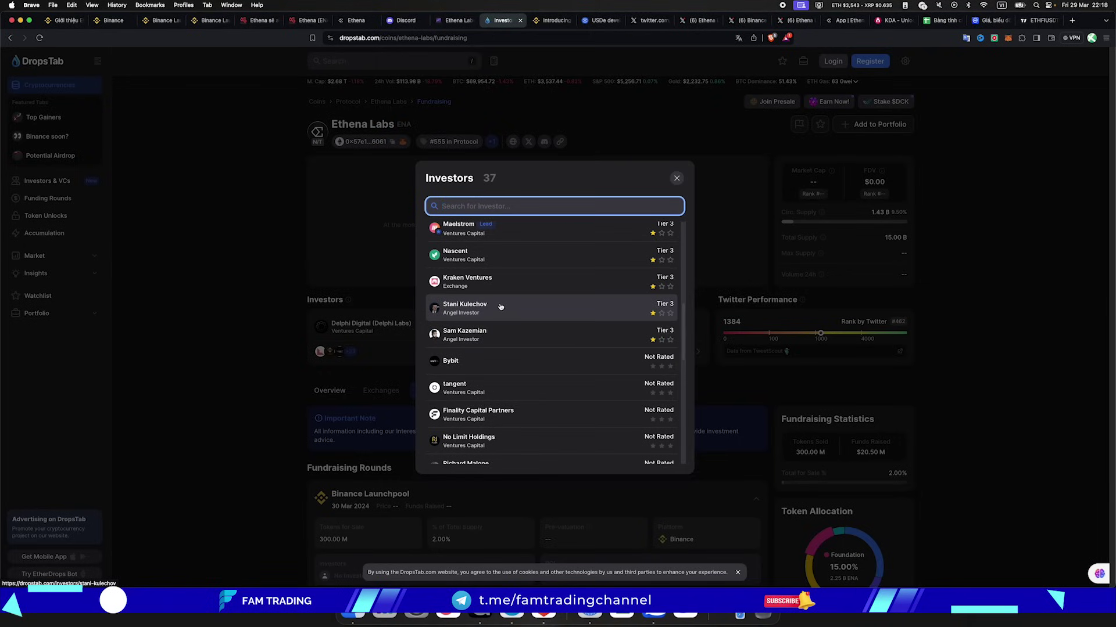
scroll(512, 305, "down", 1)
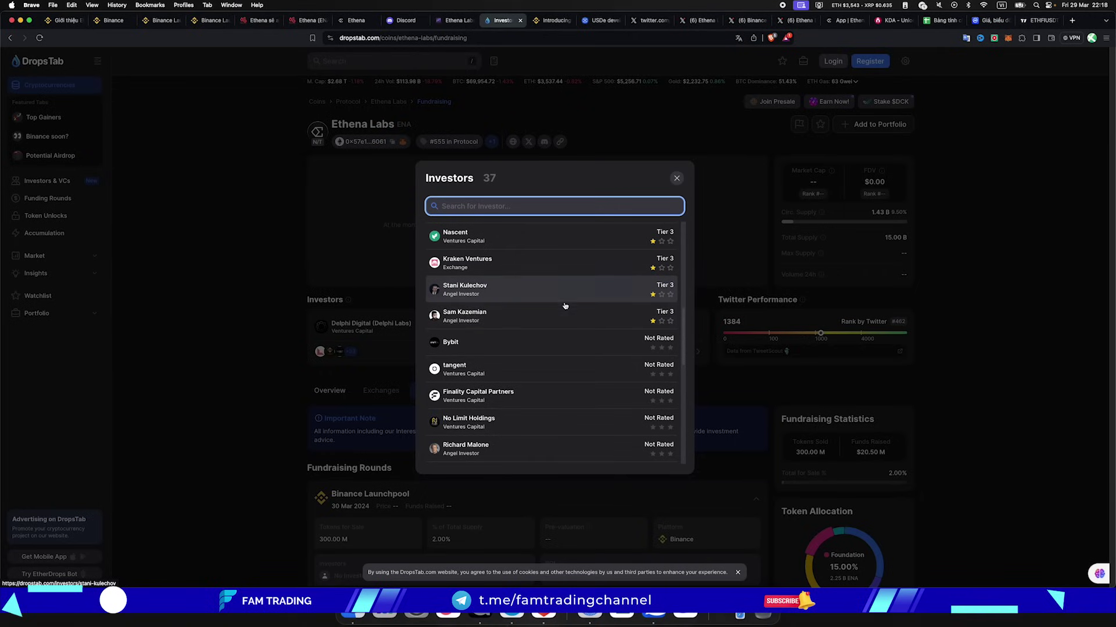
scroll(489, 366, "down", 2)
scroll(497, 378, "down", 6)
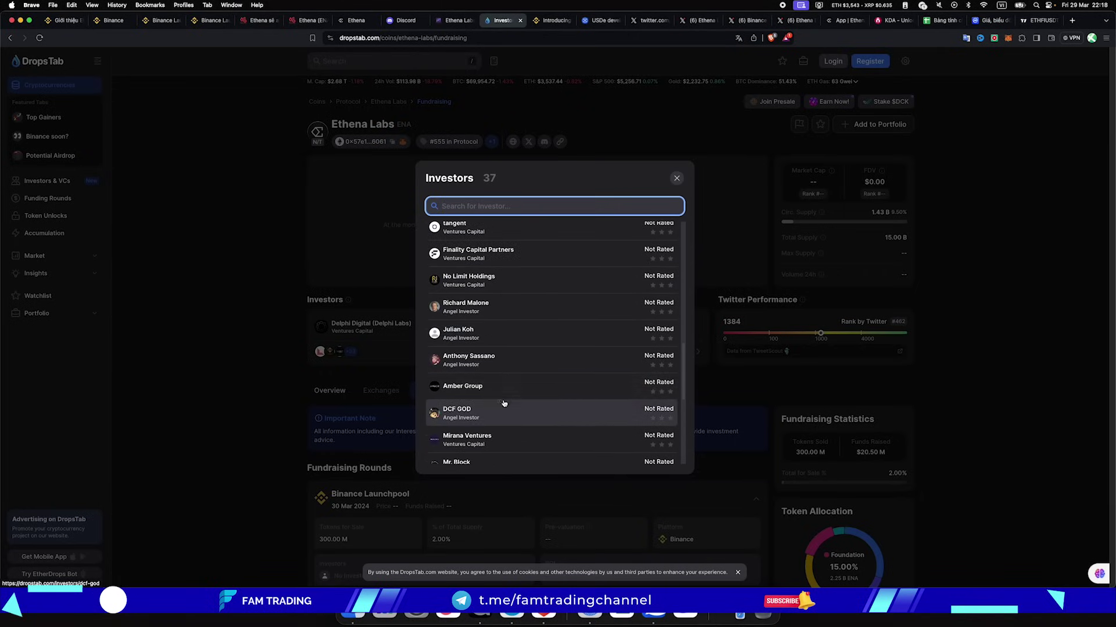
scroll(504, 388, "down", 2)
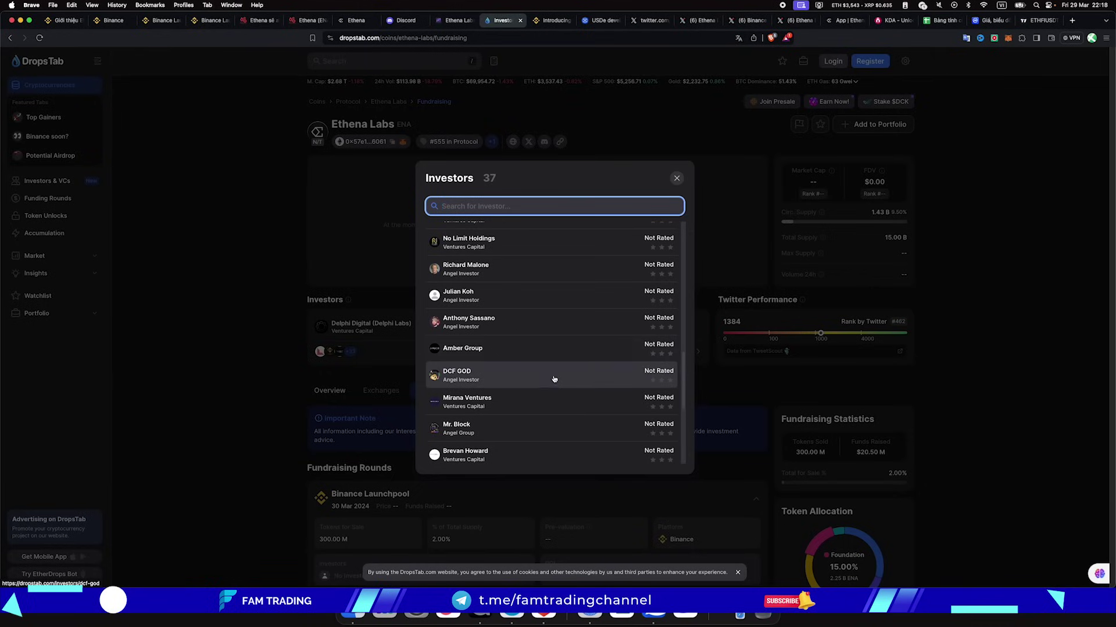
scroll(488, 348, "down", 2)
scroll(530, 369, "down", 2)
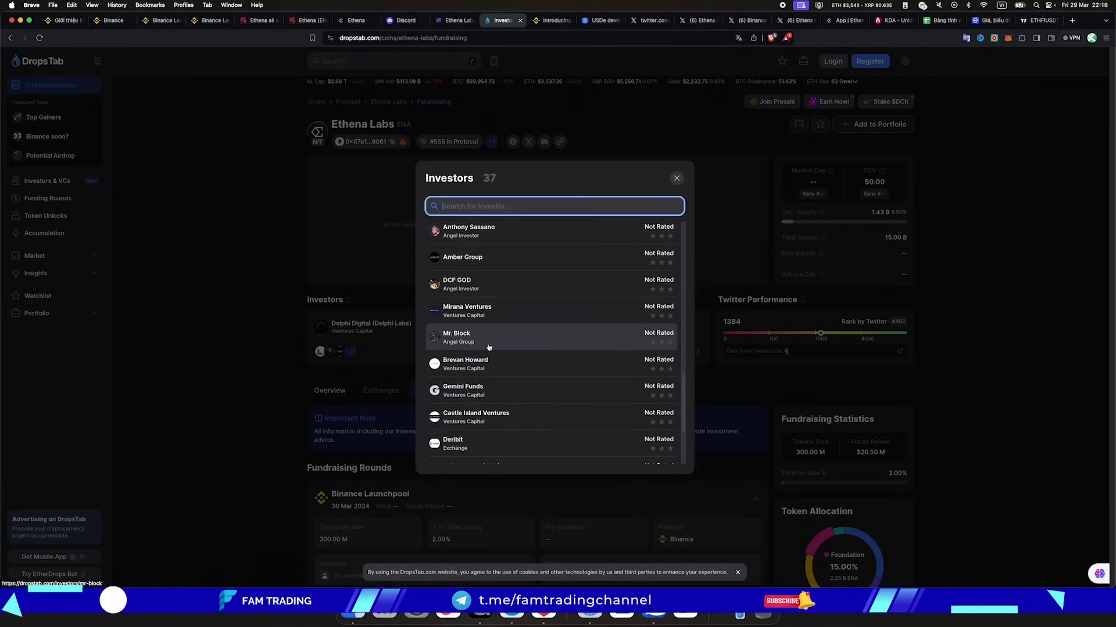
scroll(503, 367, "down", 2)
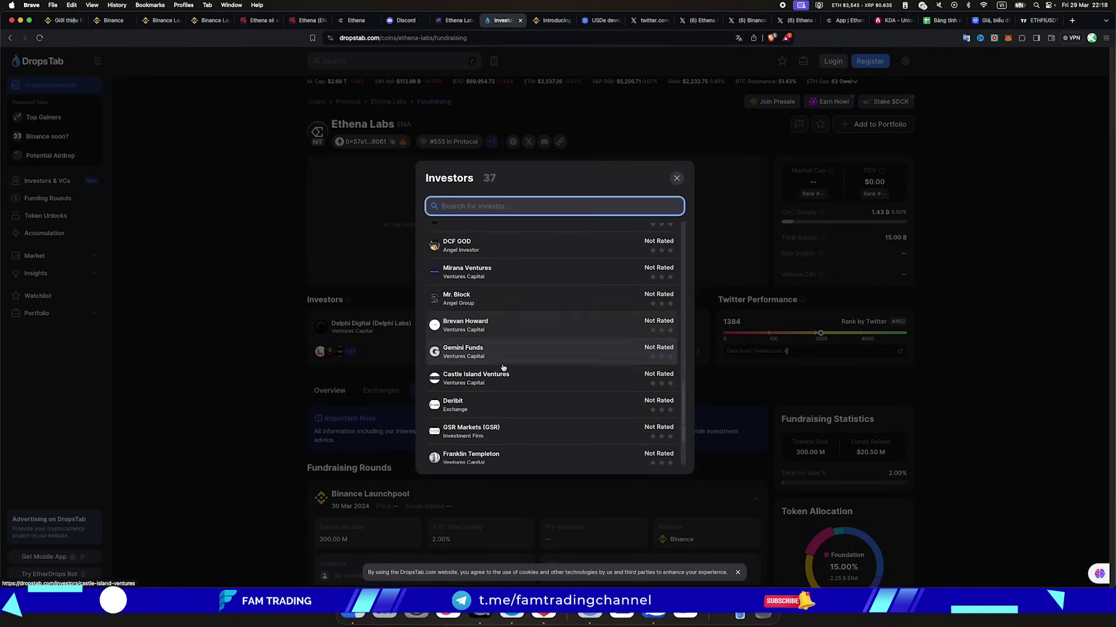
scroll(474, 370, "down", 3)
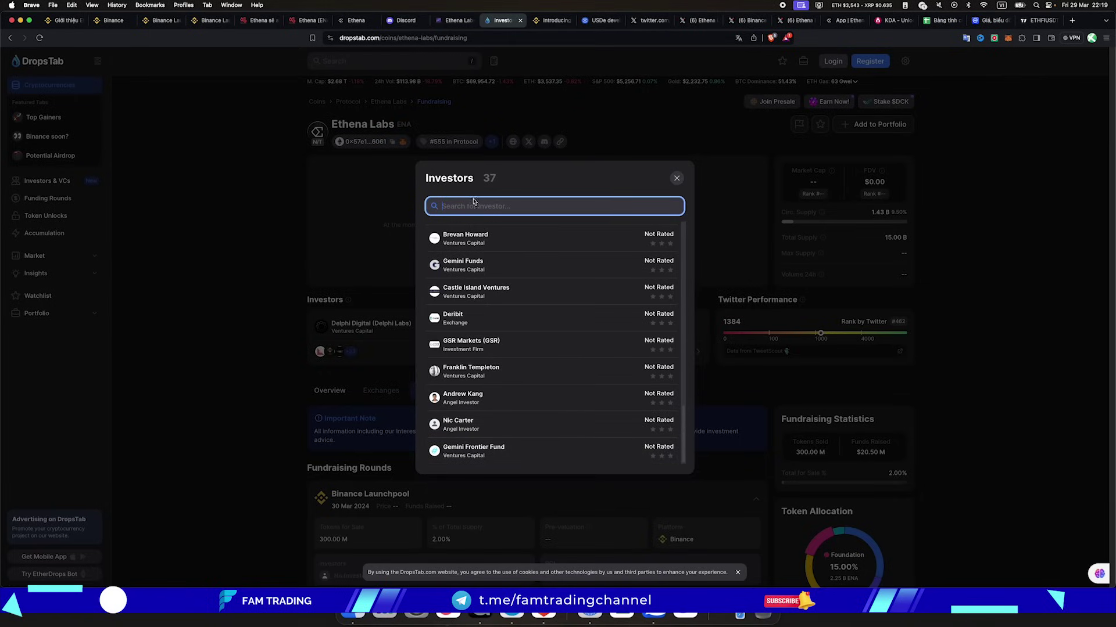
Recheck the full list of Ethena Labs investors from start to end, and close it.
scroll(477, 244, "up", 15)
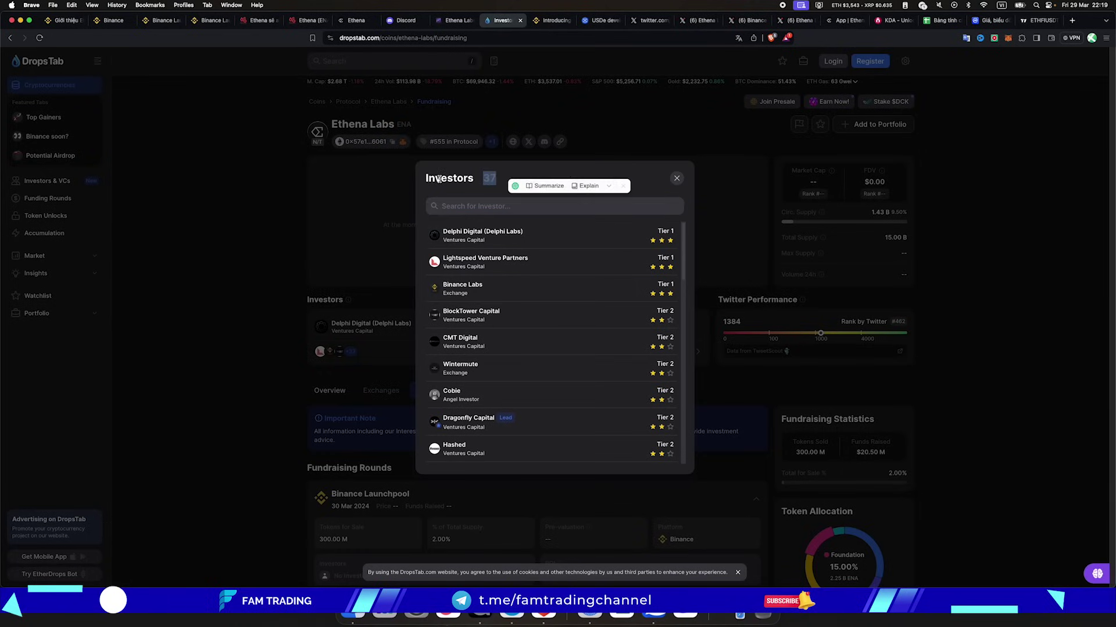
scroll(495, 326, "down", 15)
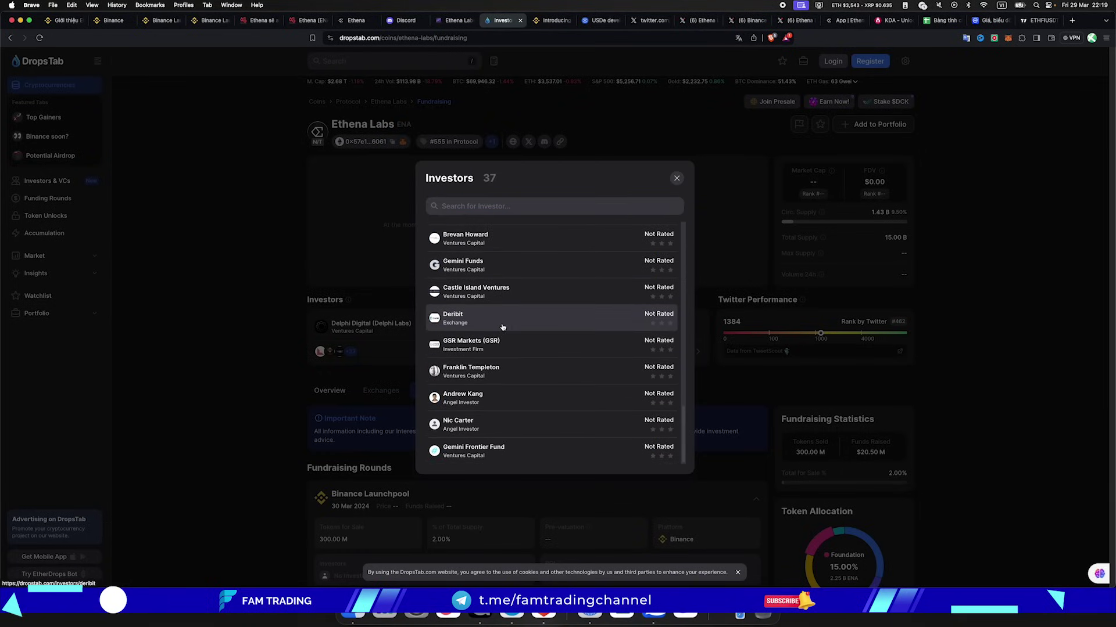
scroll(509, 324, "up", 15)
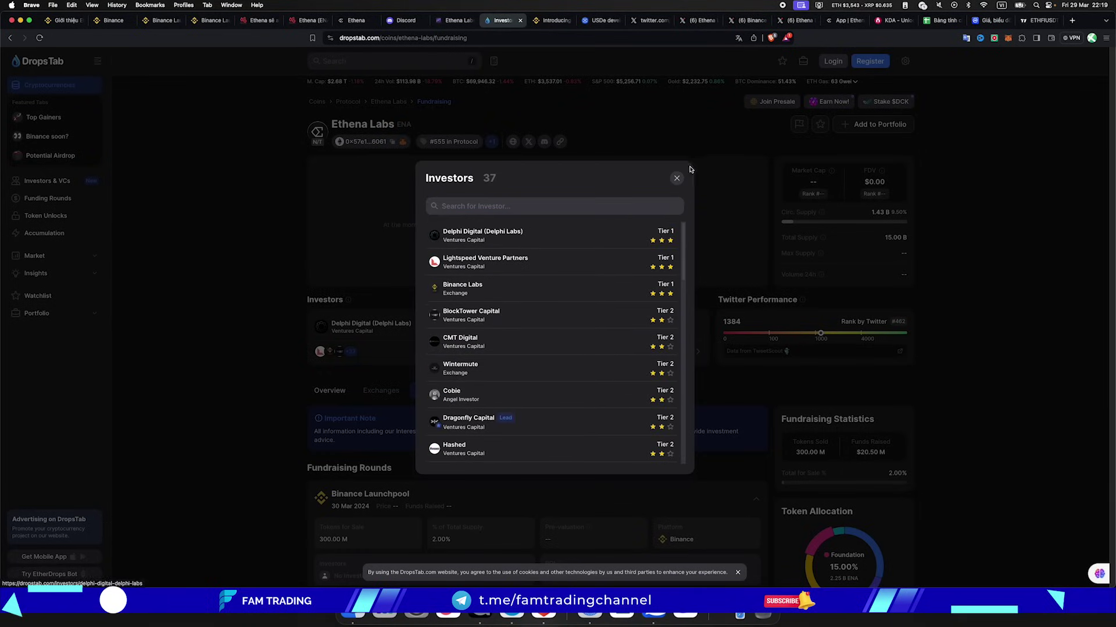
left_click(287, 324)
Open the complete investor list of the Seed Round, read through its names and tiers, and close it.
scroll(287, 324, "down", 12)
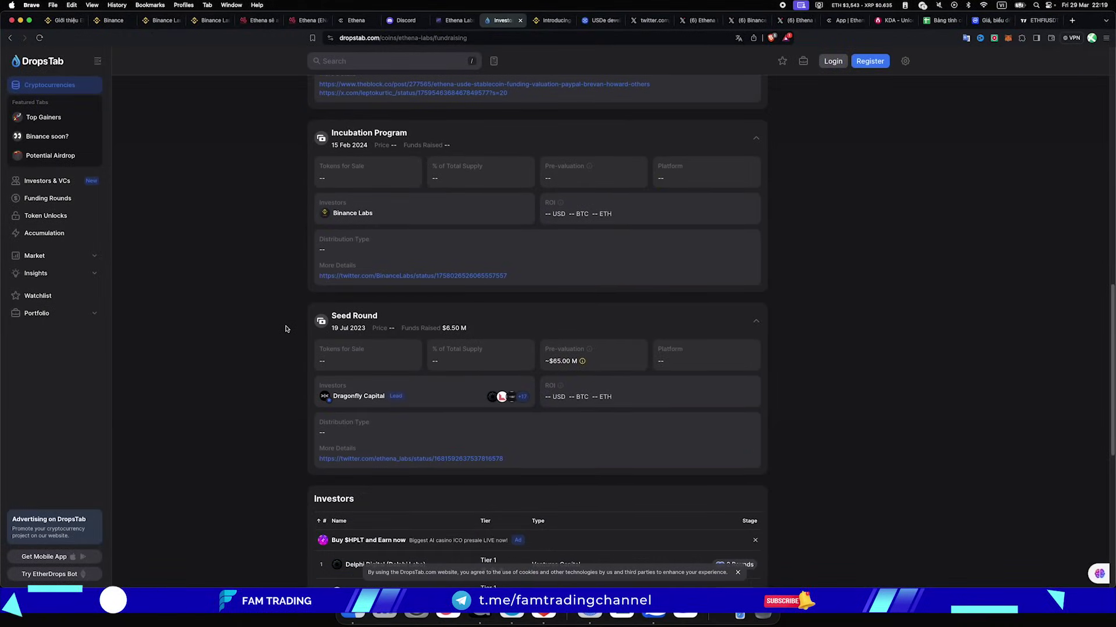
scroll(287, 324, "down", 3)
scroll(287, 319, "up", 1)
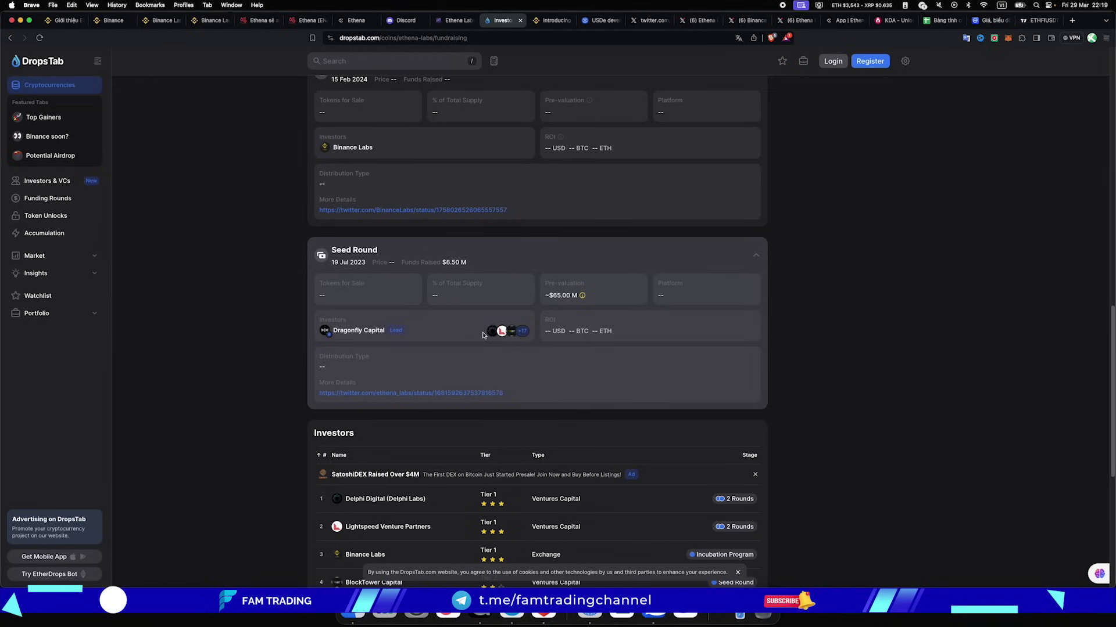
left_click(522, 331)
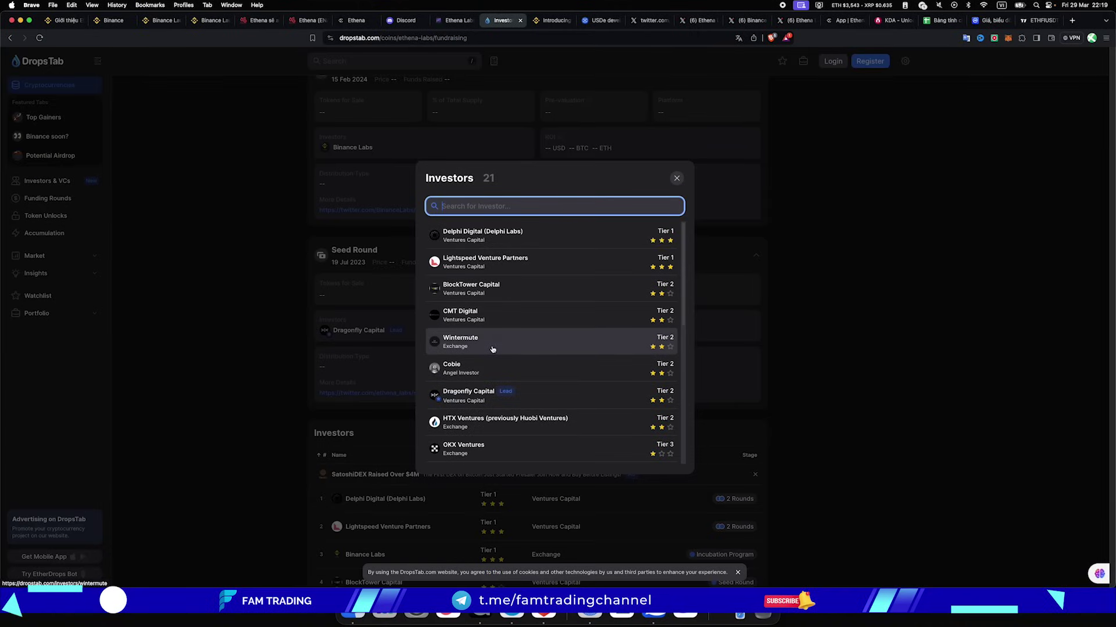
scroll(511, 326, "down", 5)
scroll(510, 329, "up", 5)
scroll(511, 330, "down", 5)
left_click(676, 179)
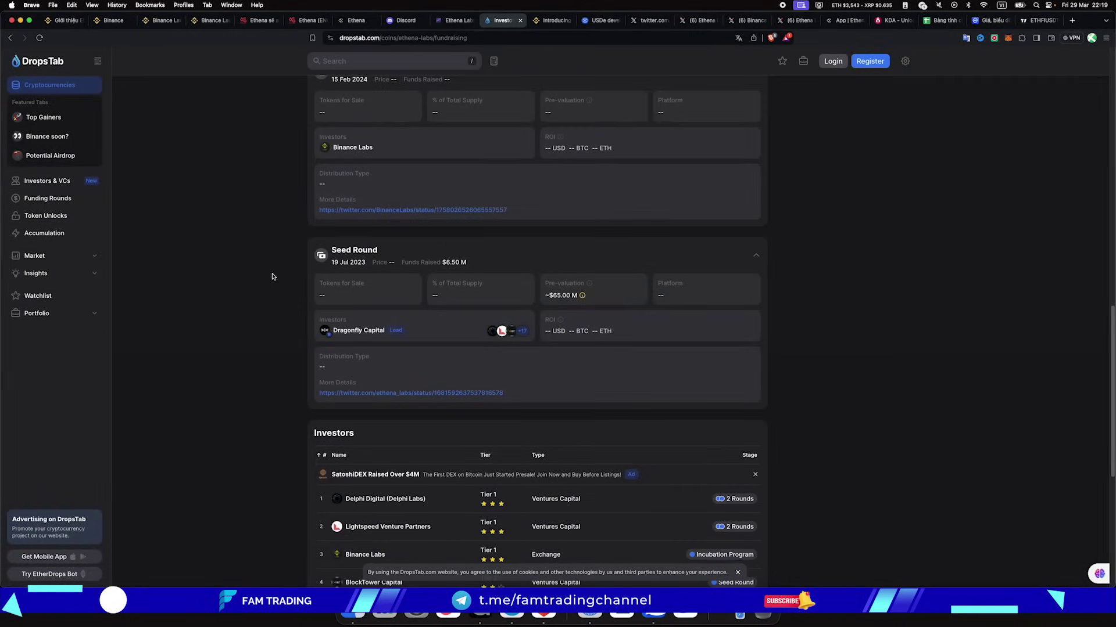
Review the Incubation Program details, and view and close the investor list of the Seed Extension Round.
scroll(342, 244, "up", 4)
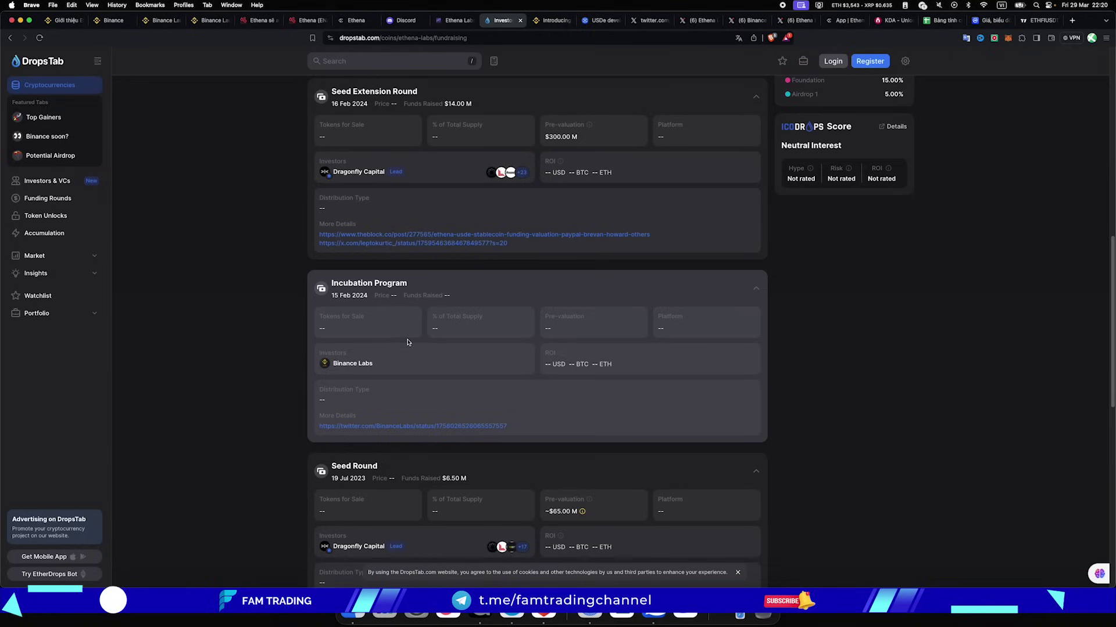
scroll(398, 427, "down", 2)
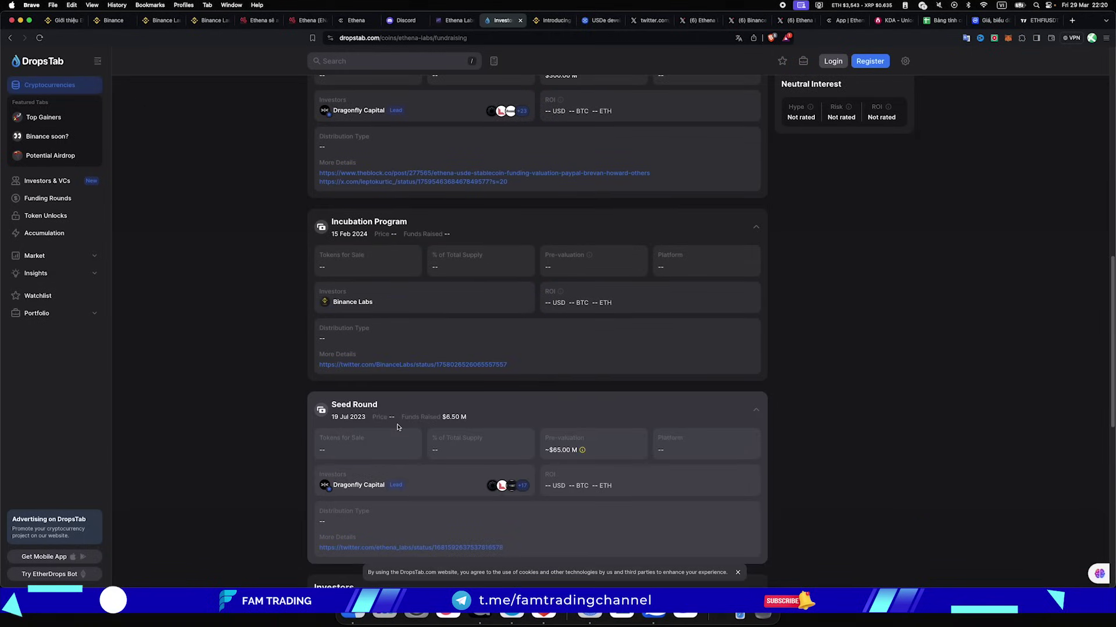
scroll(399, 360, "up", 4)
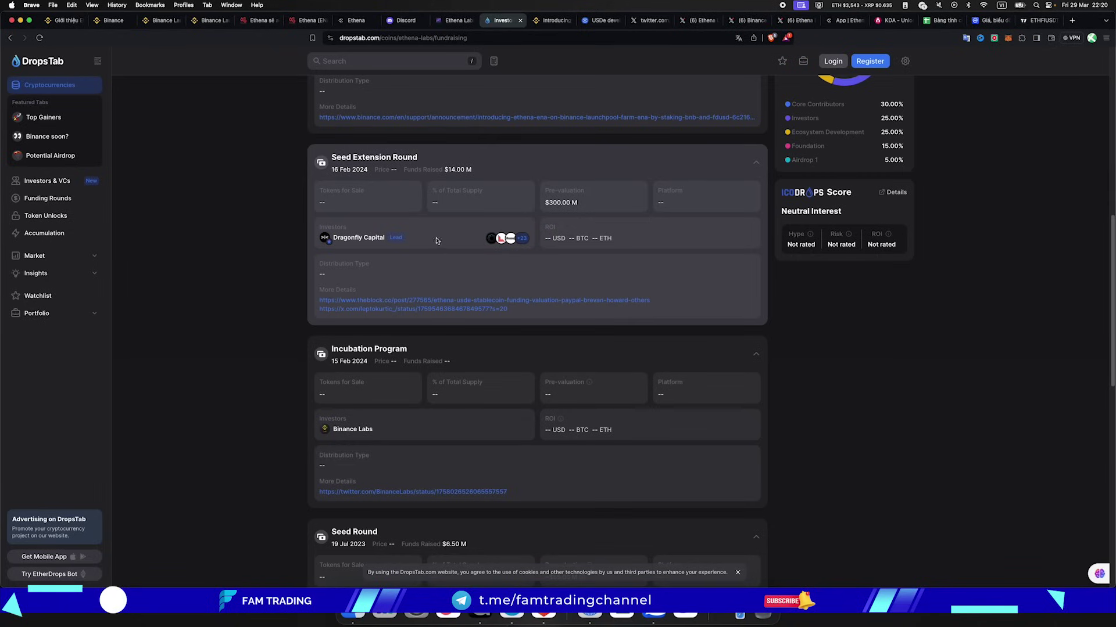
left_click(510, 238)
scroll(541, 302, "down", 5)
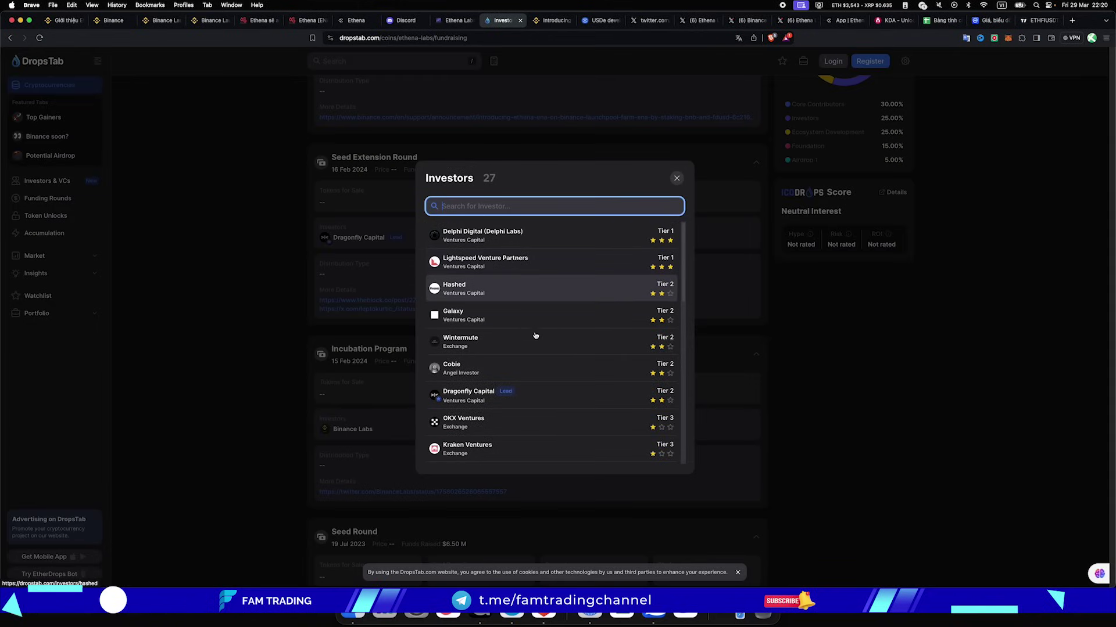
left_click(372, 202)
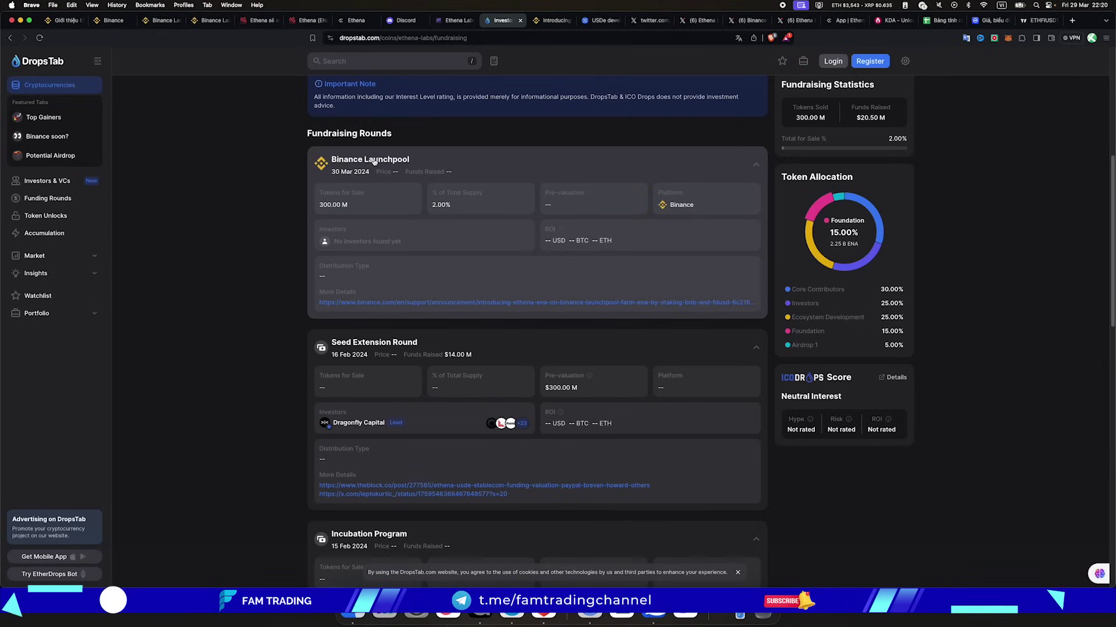
Compare the dates, funds raised and pre-valuations of the fundraising rounds from Binance Launchpool through Seed Round.
scroll(461, 354, "down", 1)
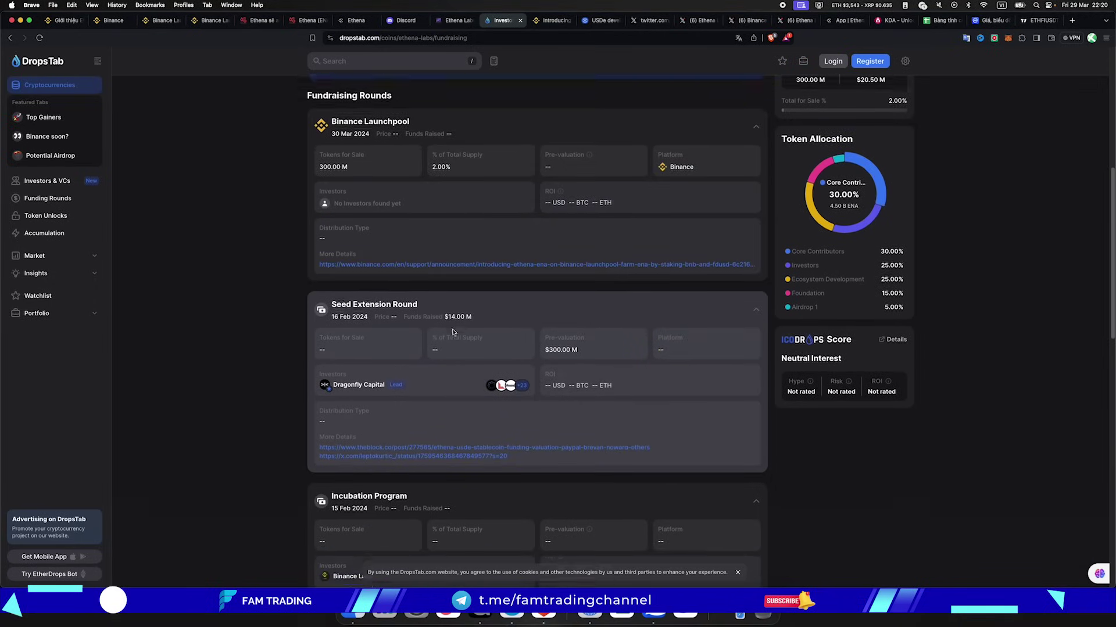
scroll(455, 329, "down", 4)
scroll(454, 373, "down", 3)
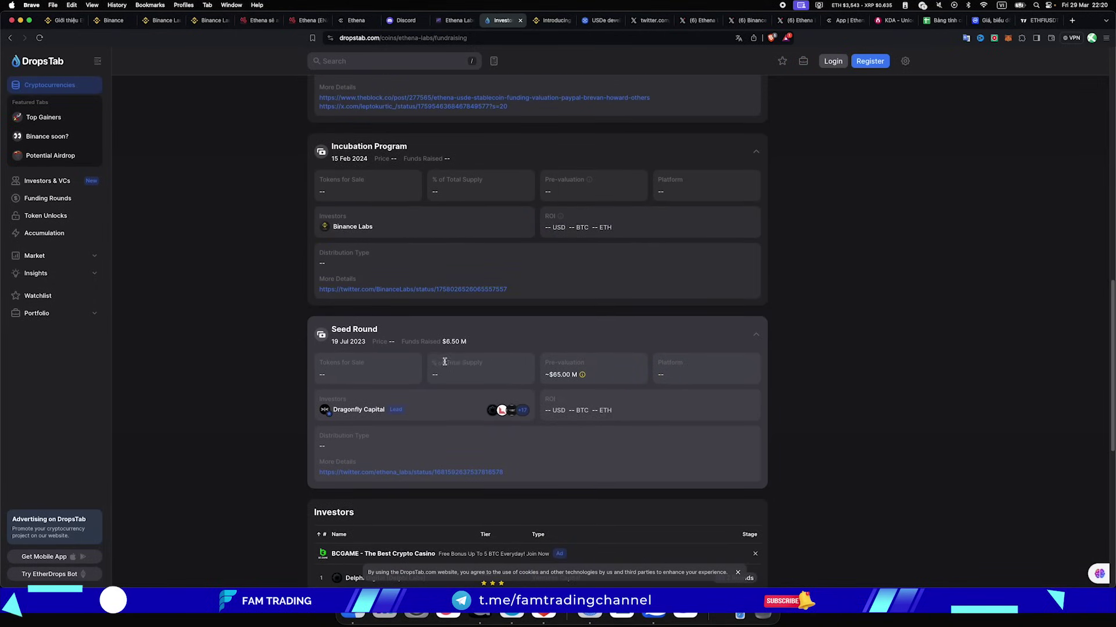
scroll(463, 362, "up", 3)
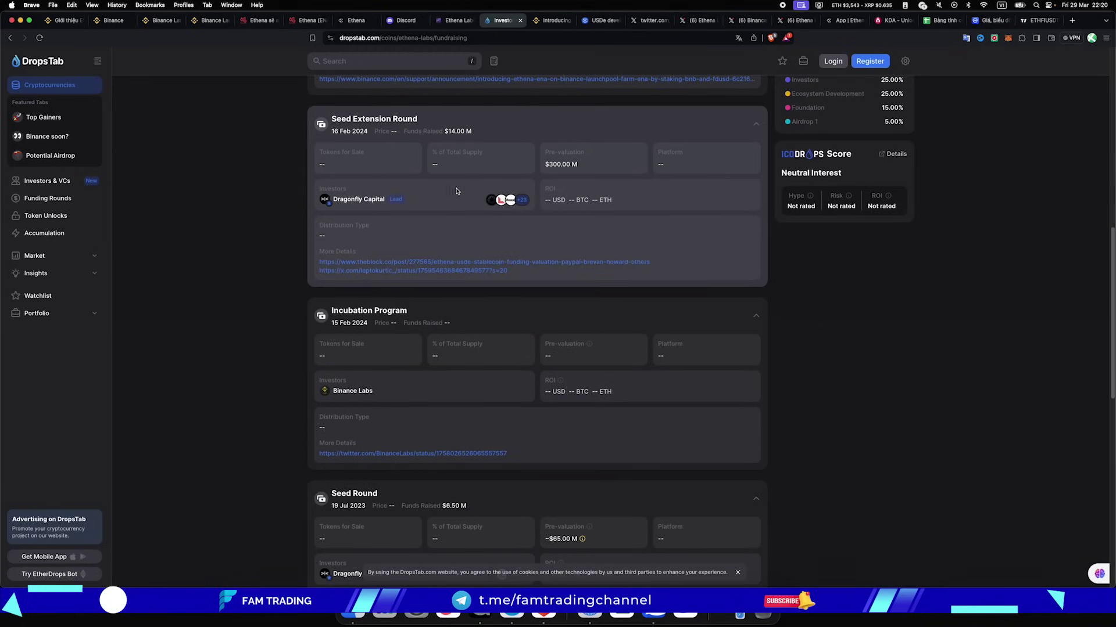
scroll(461, 132, "up", 3)
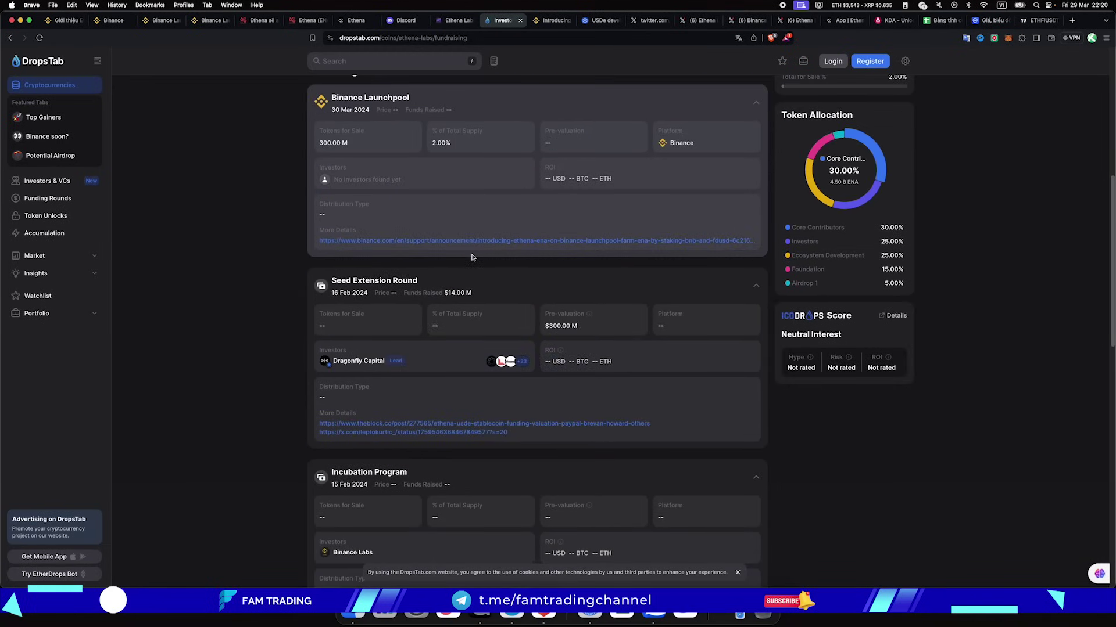
scroll(458, 260, "up", 5)
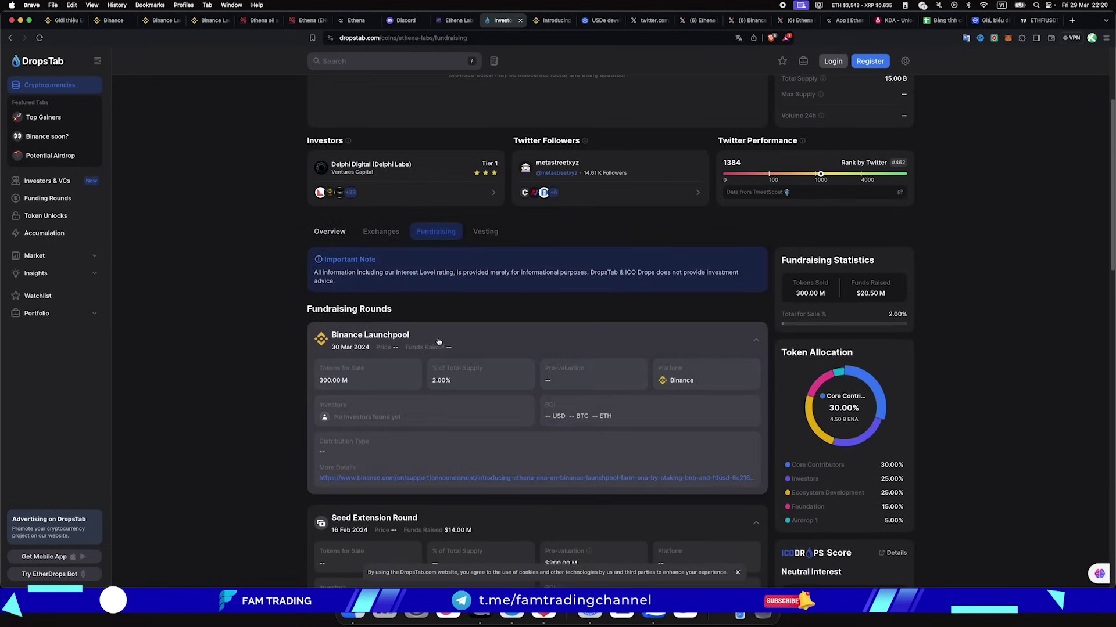
Examine each share in the Token Allocation chart, from Core Contributors through Foundation and Airdrop 1.
scroll(505, 197, "down", 1)
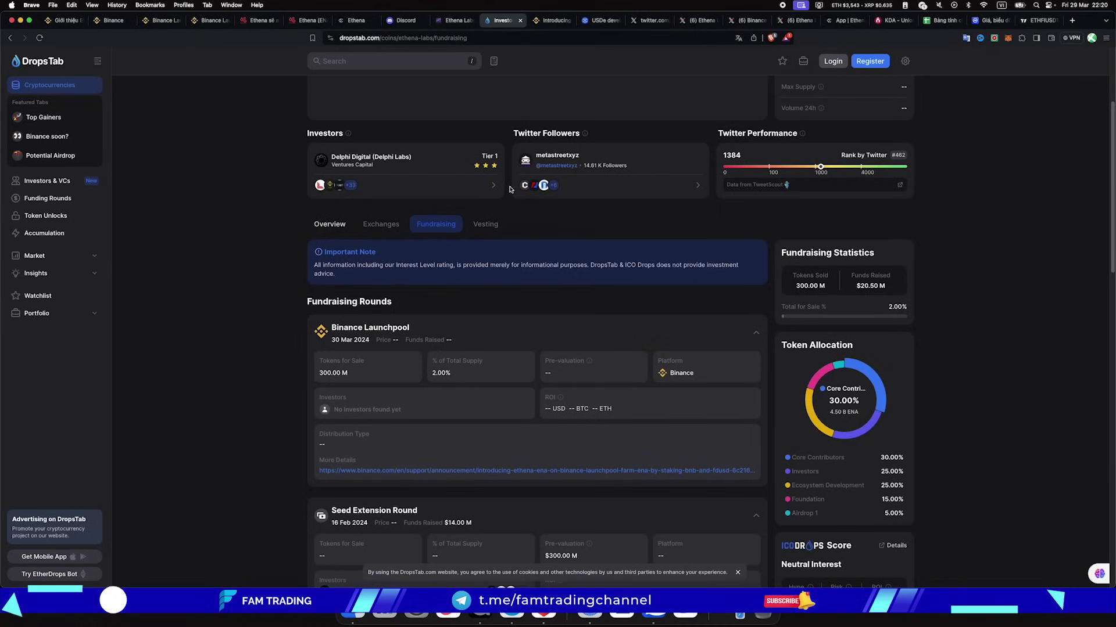
scroll(888, 313, "down", 1)
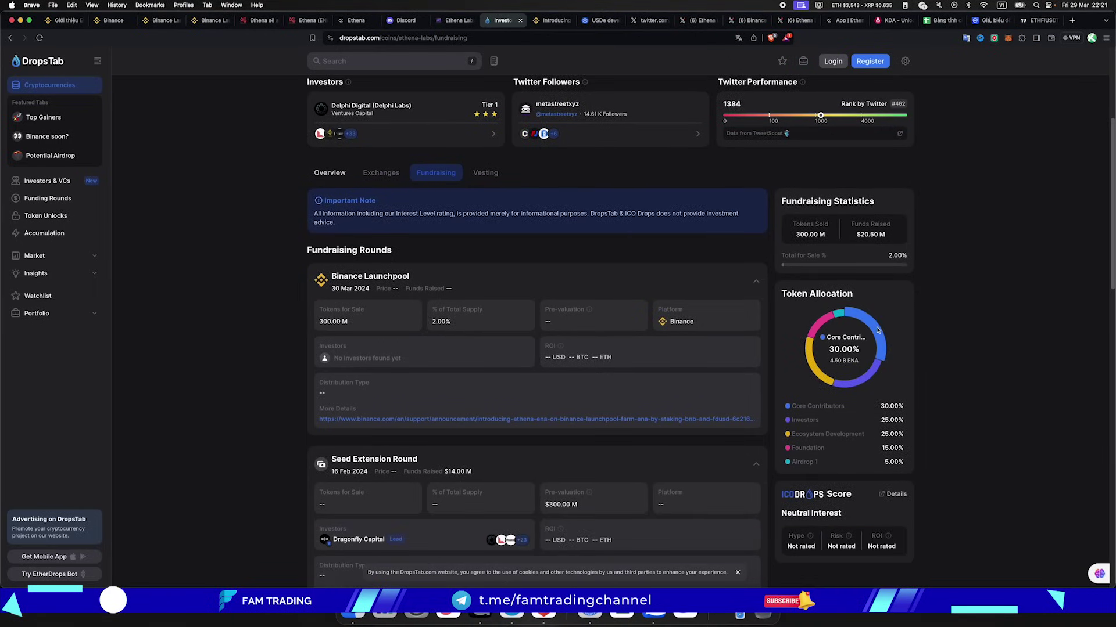
scroll(874, 331, "down", 1)
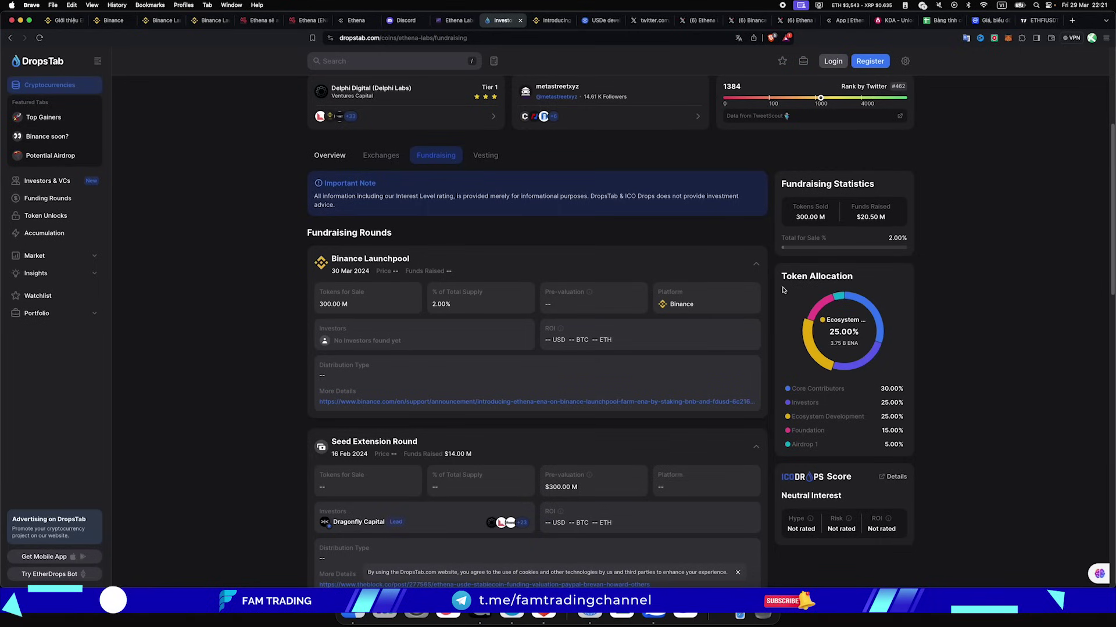
scroll(865, 336, "down", 1)
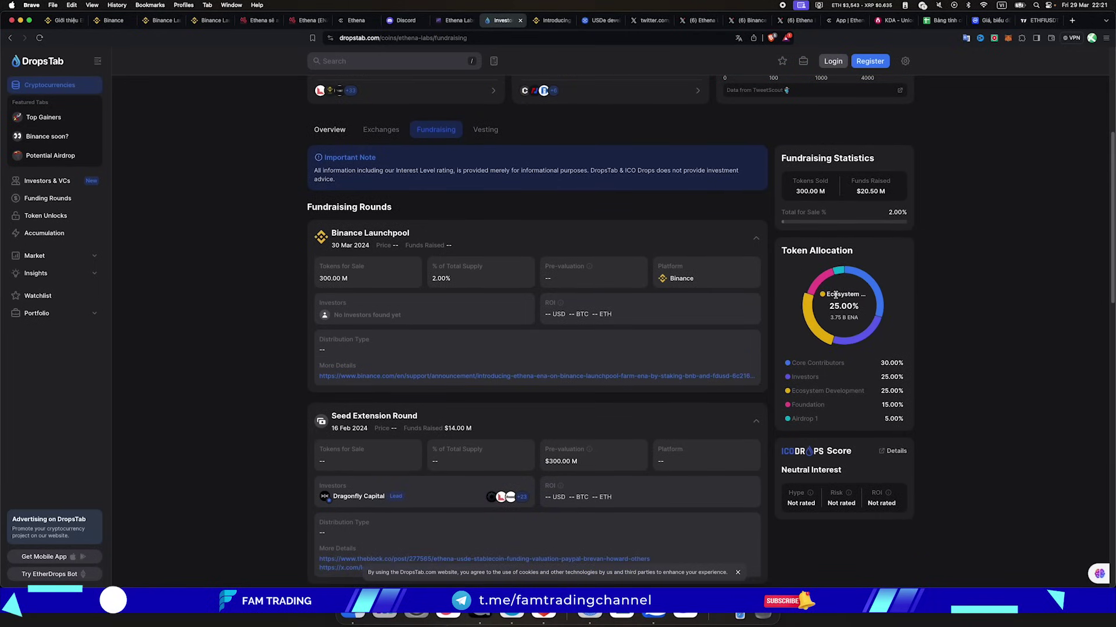
scroll(831, 294, "down", 1)
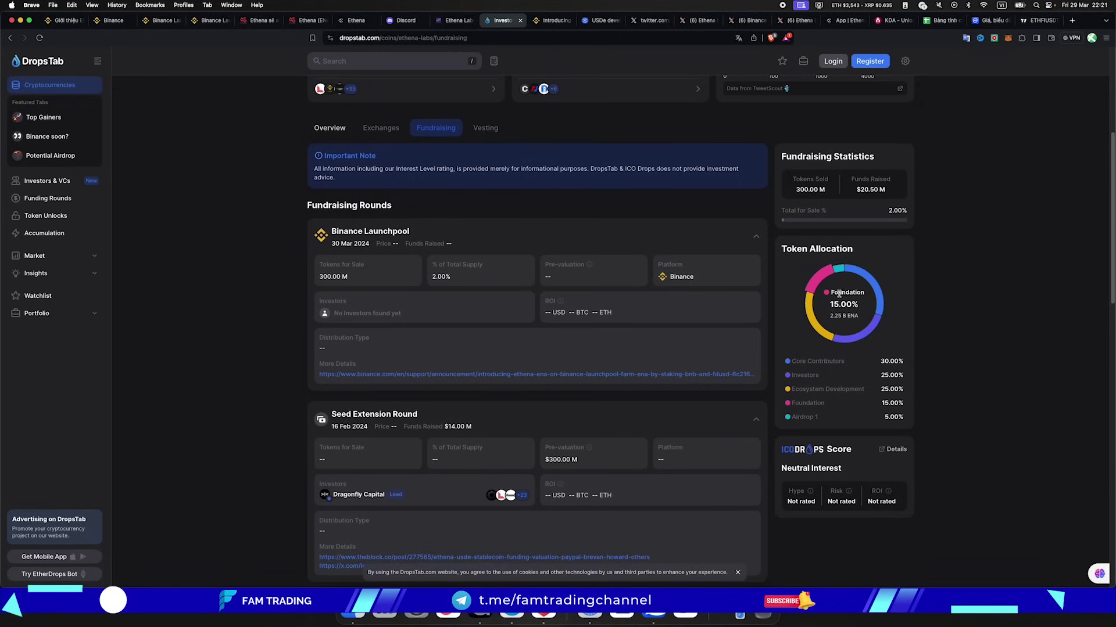
scroll(839, 293, "down", 1)
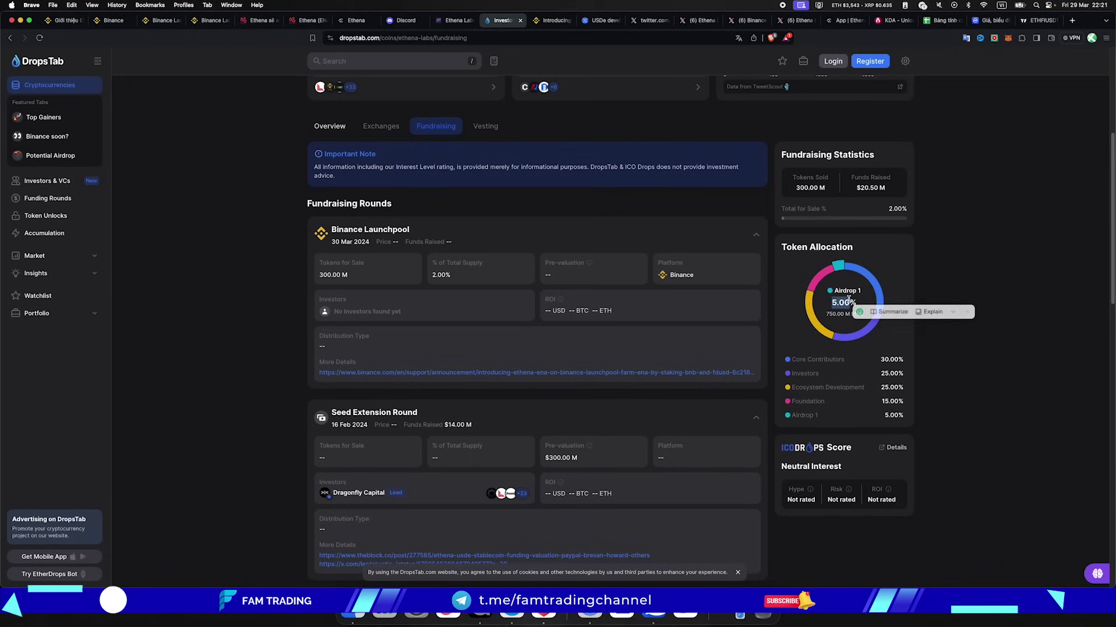
Review the Ethena Labs fundraising page again, from the project summary through all rounds to the Investors table.
scroll(941, 314, "up", 5)
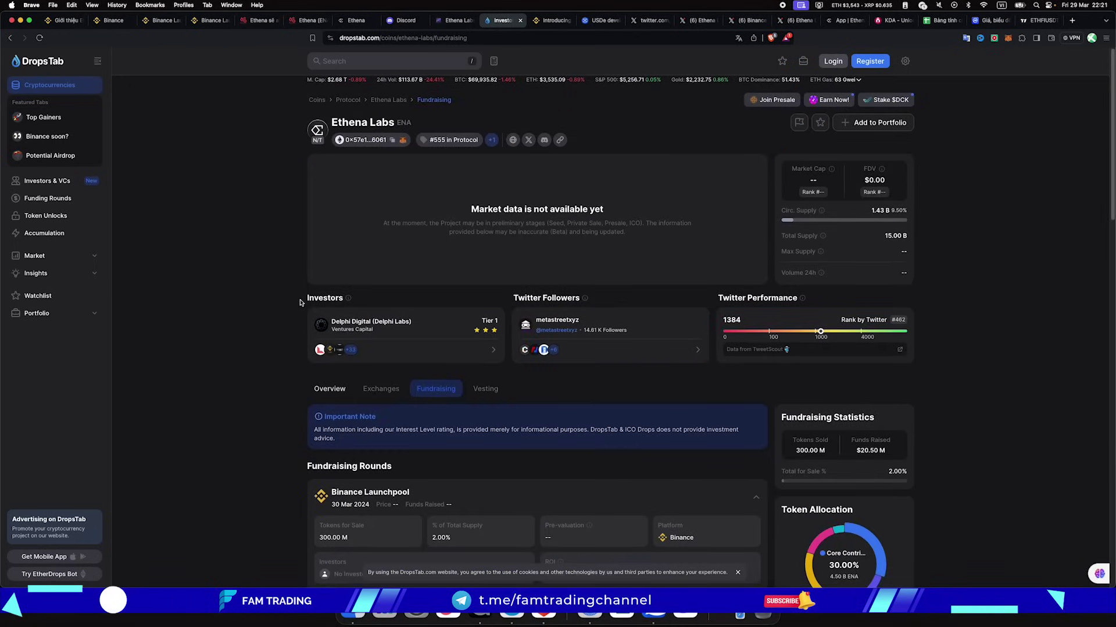
scroll(299, 299, "down", 3)
scroll(295, 303, "down", 2)
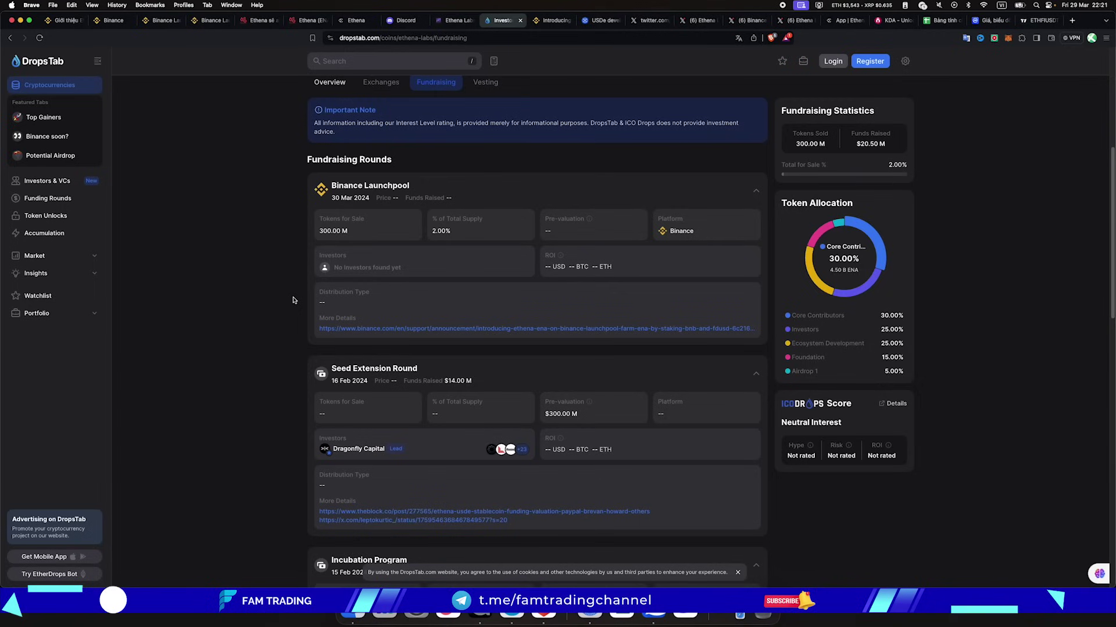
scroll(287, 304, "down", 1)
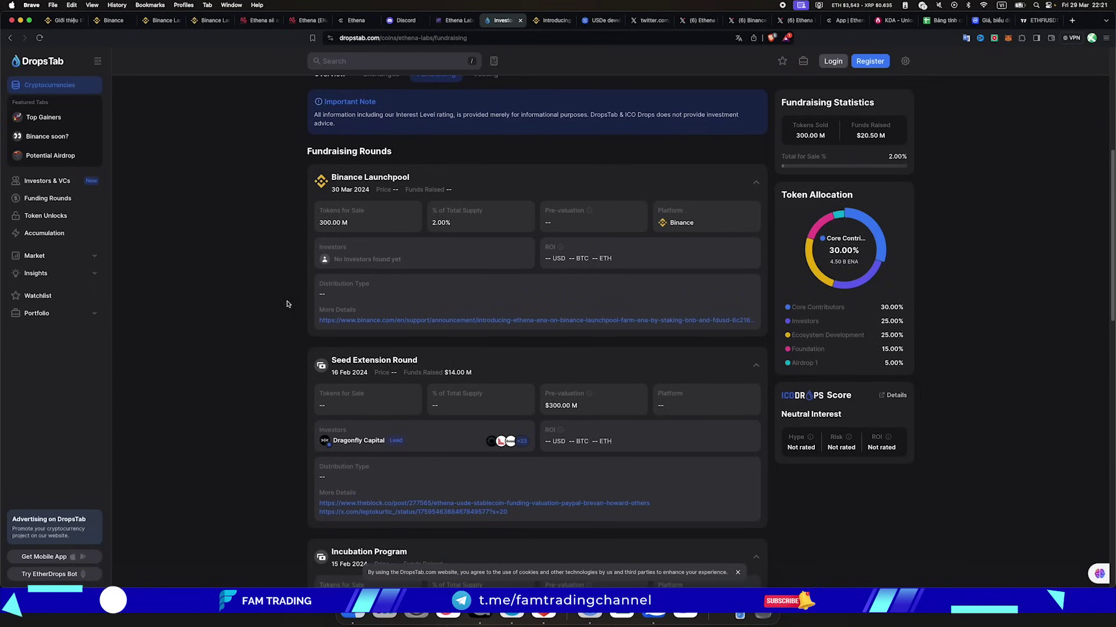
scroll(287, 303, "down", 6)
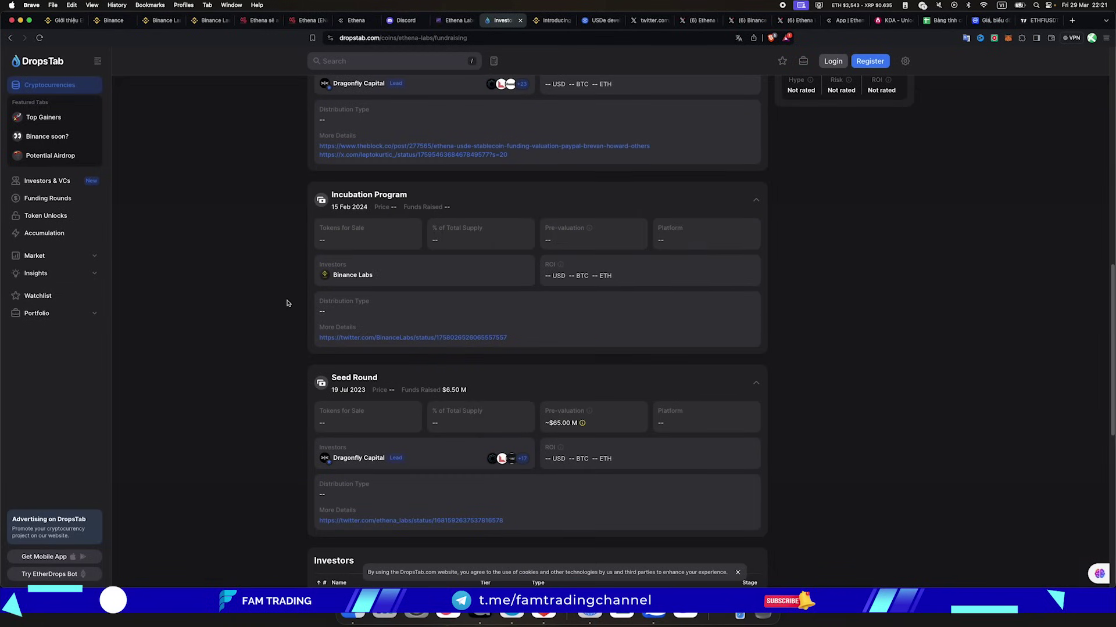
scroll(297, 366, "down", 2)
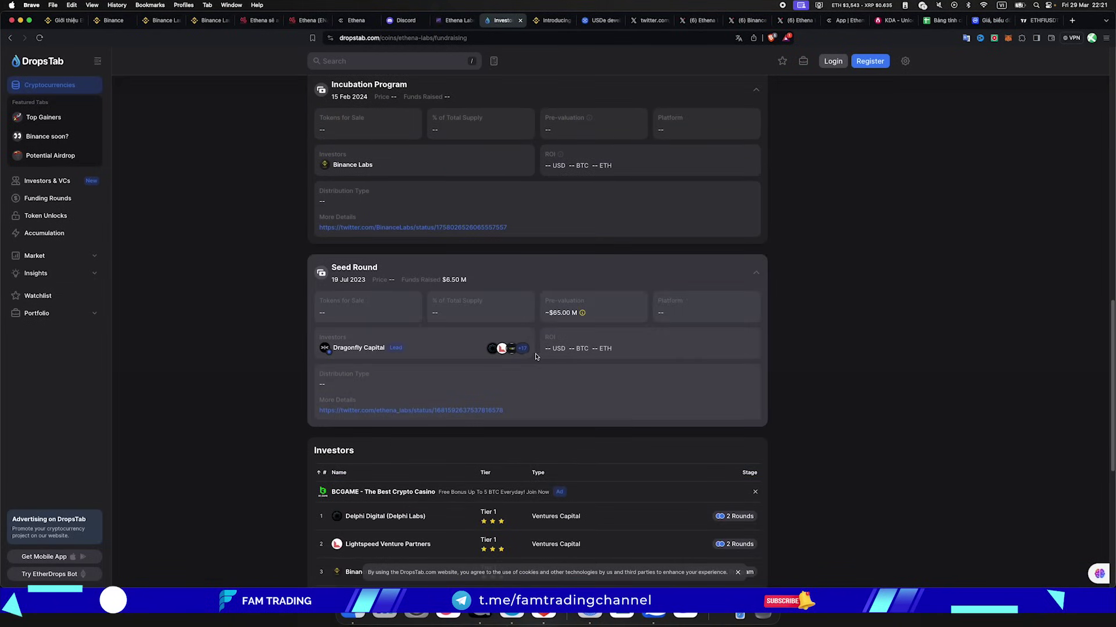
scroll(265, 145, "down", 4)
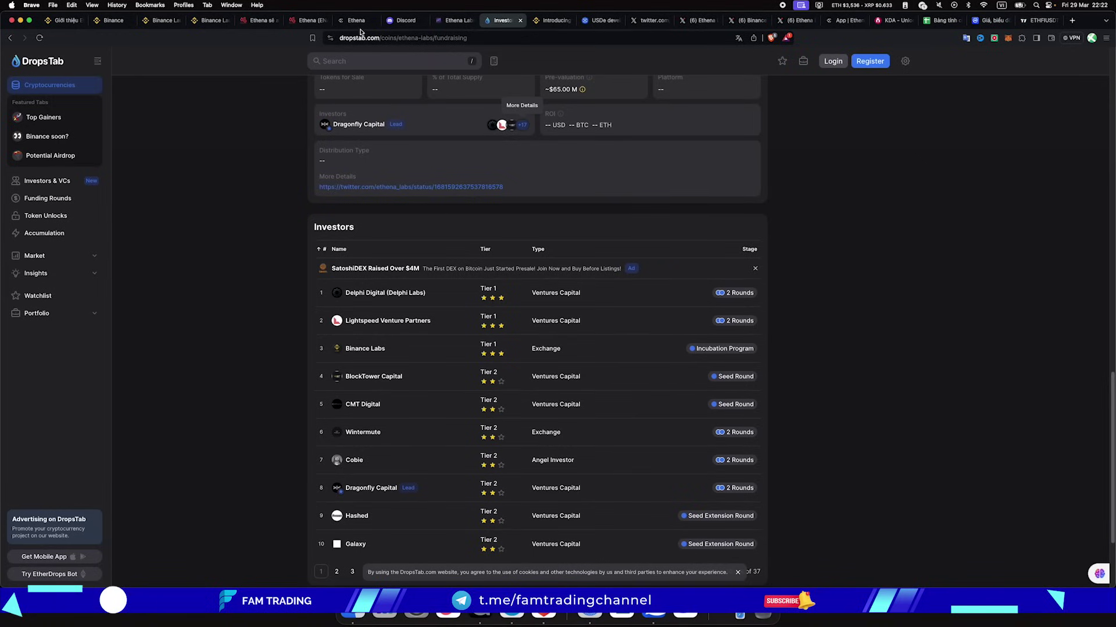
scroll(253, 145, "up", 10)
scroll(252, 147, "up", 2)
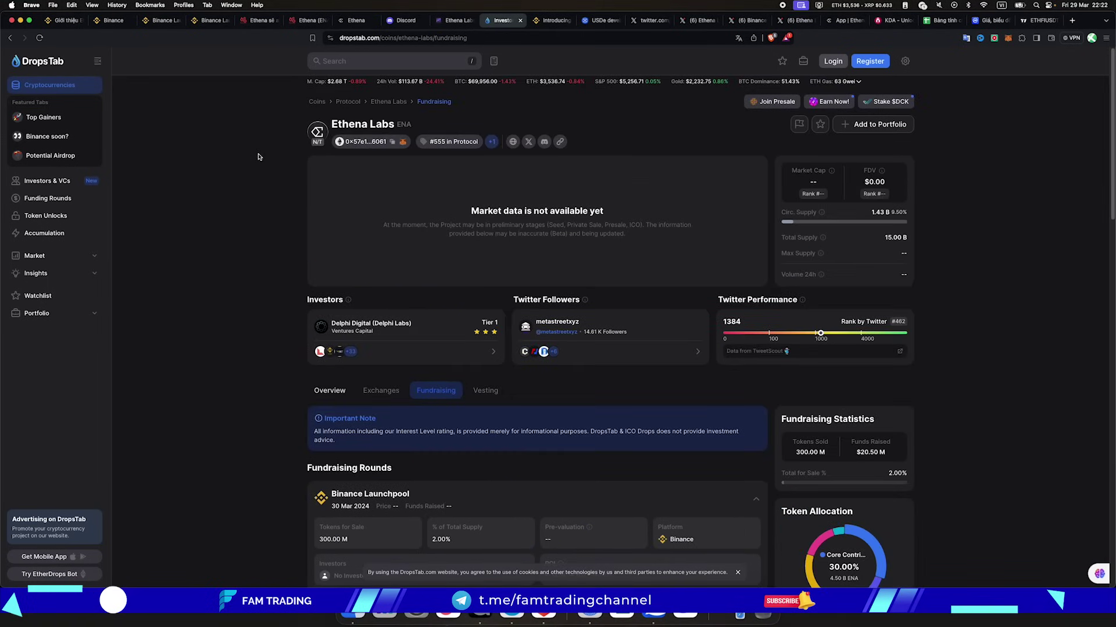
Switch to The Block's article on Ethena's USDe funding round, dismiss the notification request, and view its headline and quick take.
key("ctrl+Tab")
key("ctrl+Tab")
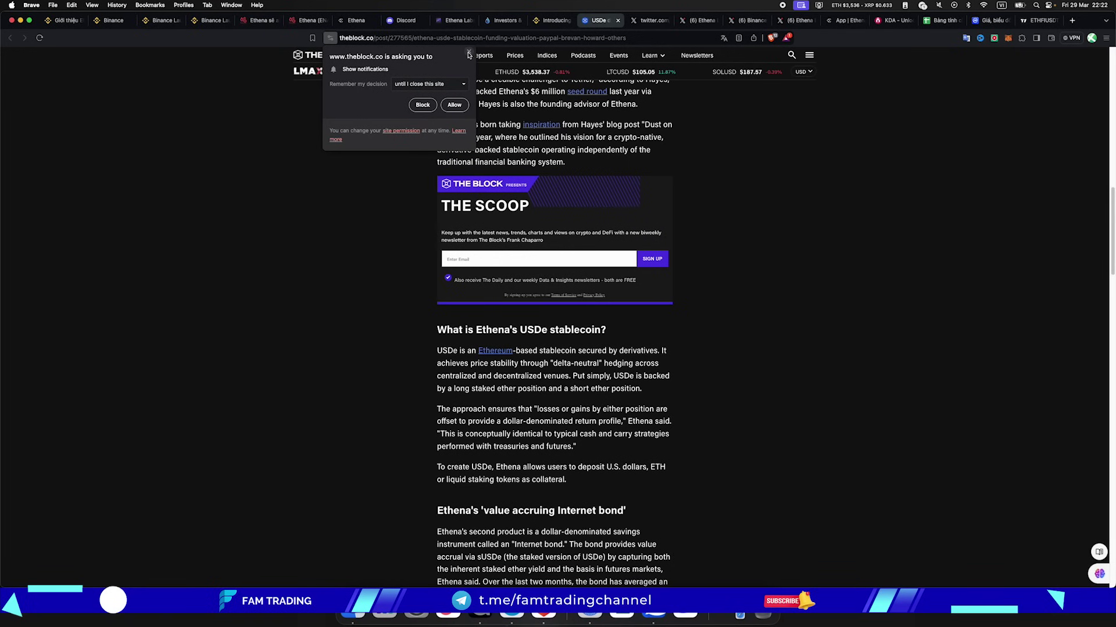
left_click(469, 52)
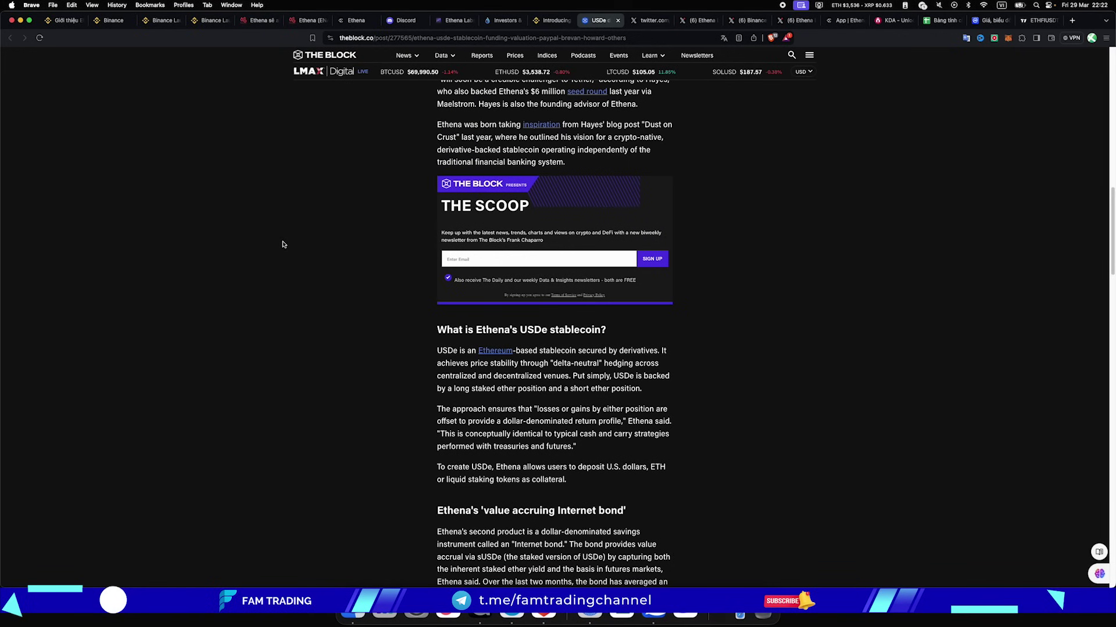
scroll(442, 236, "up", 5)
scroll(498, 235, "up", 10)
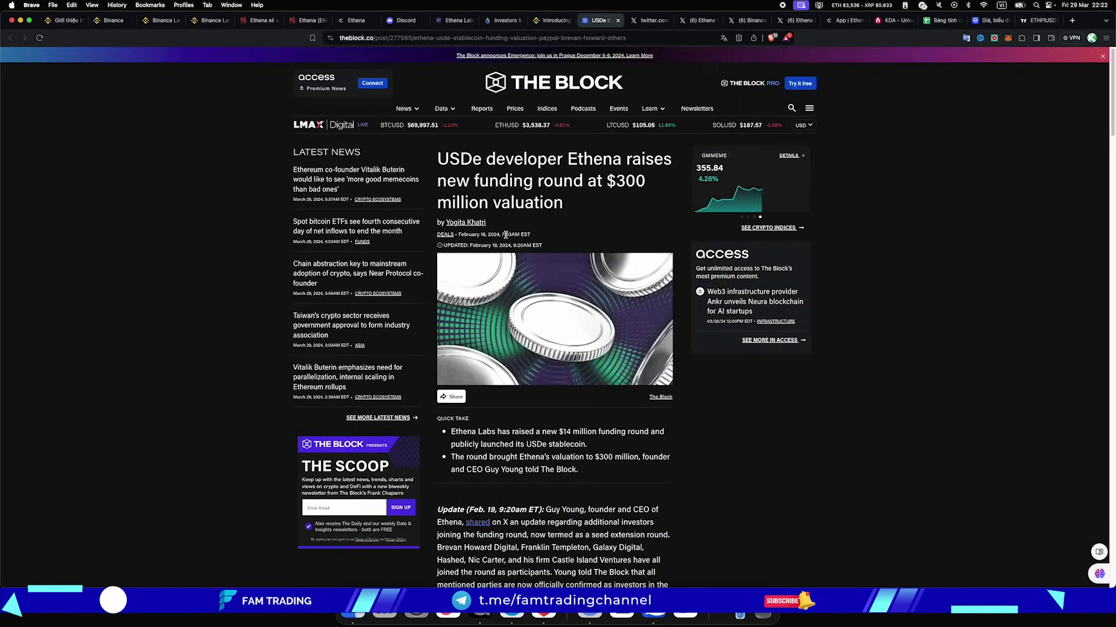
View the X posts announcing Ethena Labs' $14m seed extension round and $6.5M seed round.
key("ctrl+Tab")
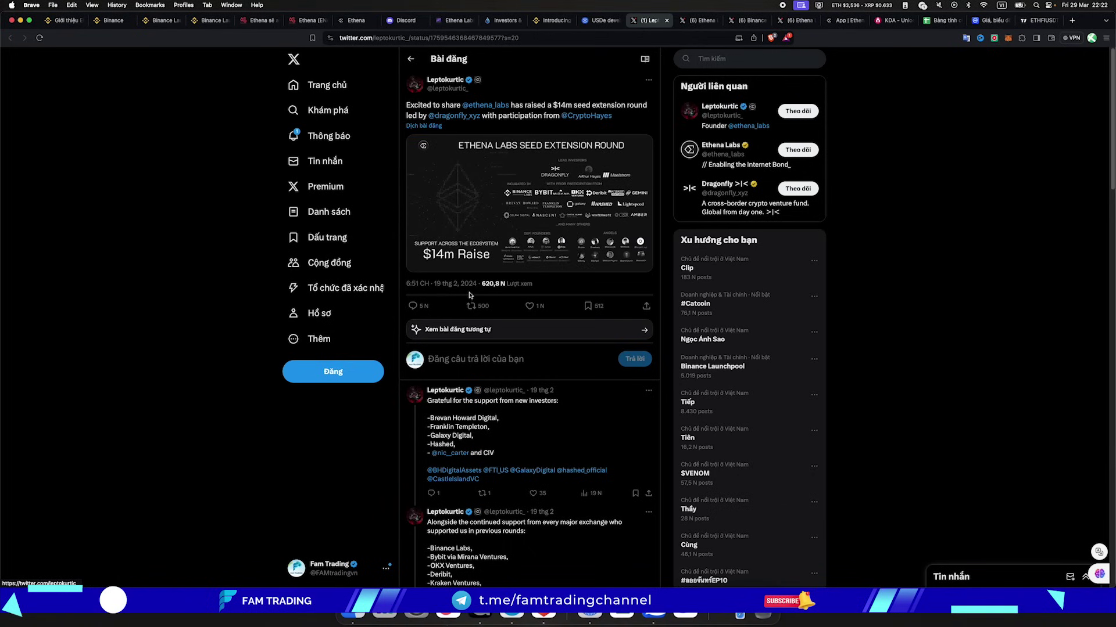
key("ctrl+Tab")
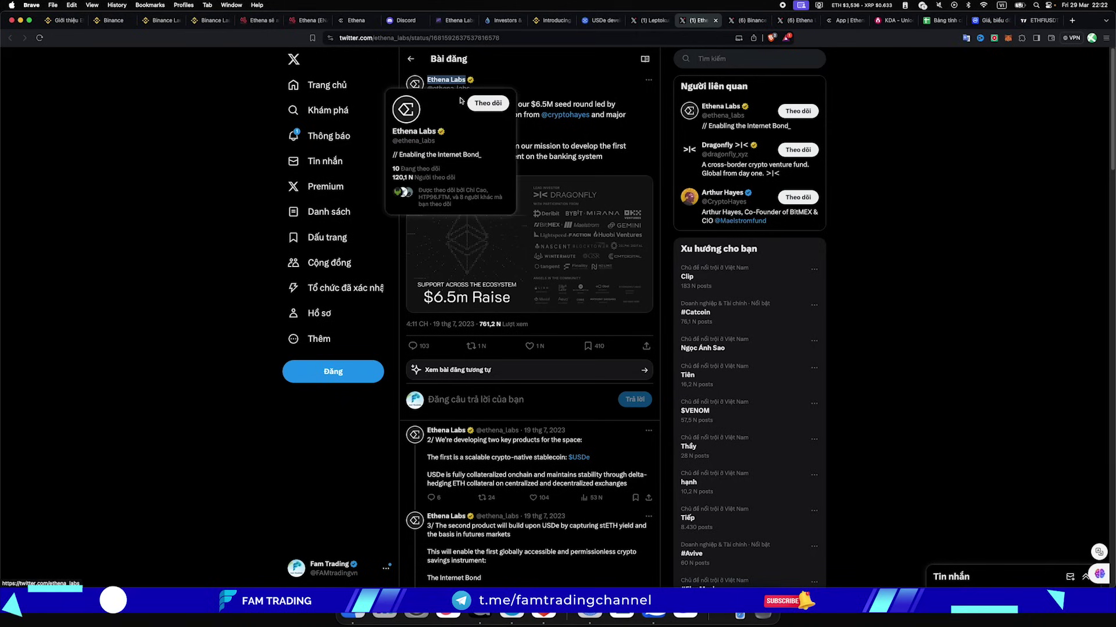
View the Binance Labs post on its Season 6 incubation projects and the Ethena Labs profile on X.
key("ctrl+Tab")
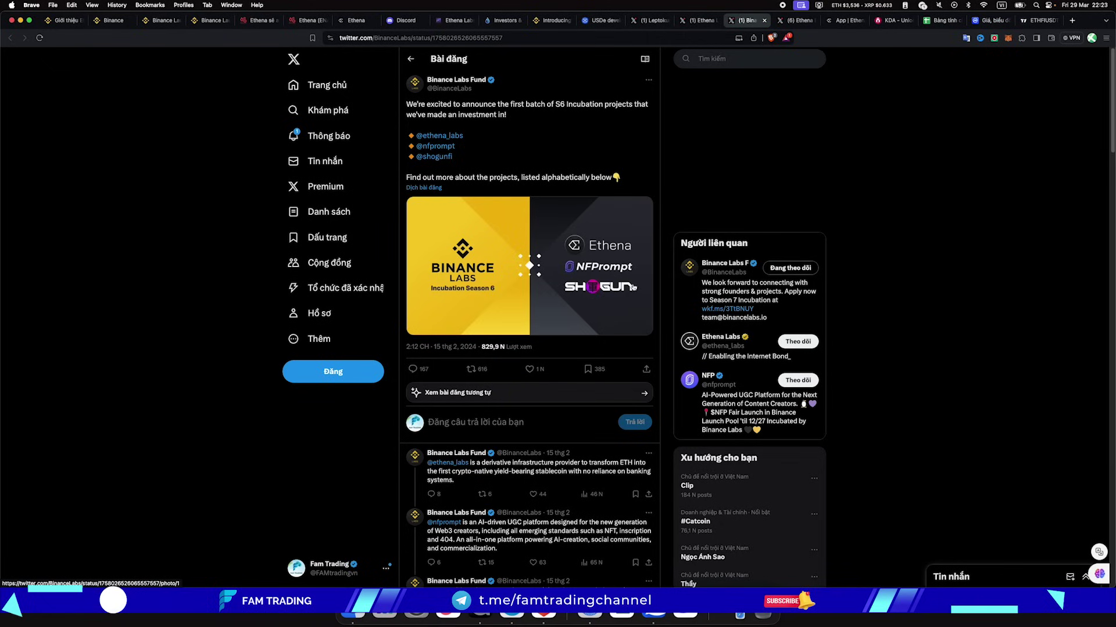
left_click(796, 20)
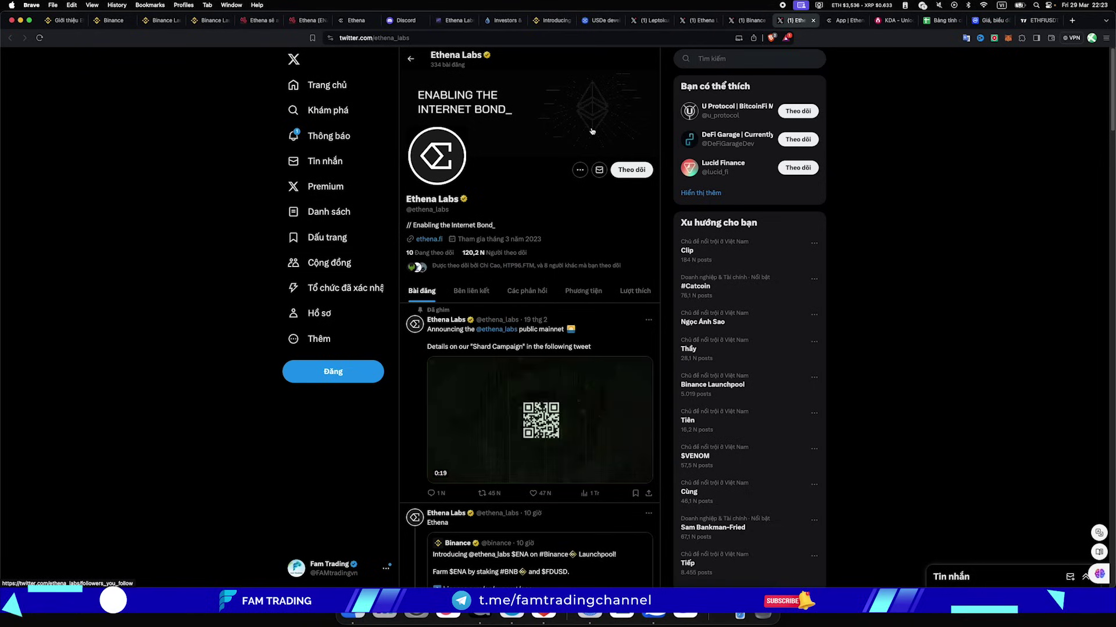
Return to the DropsTab fundraising page and compare funds raised and pre-valuation for the Seed Round and Seed Extension Round.
left_click(504, 20)
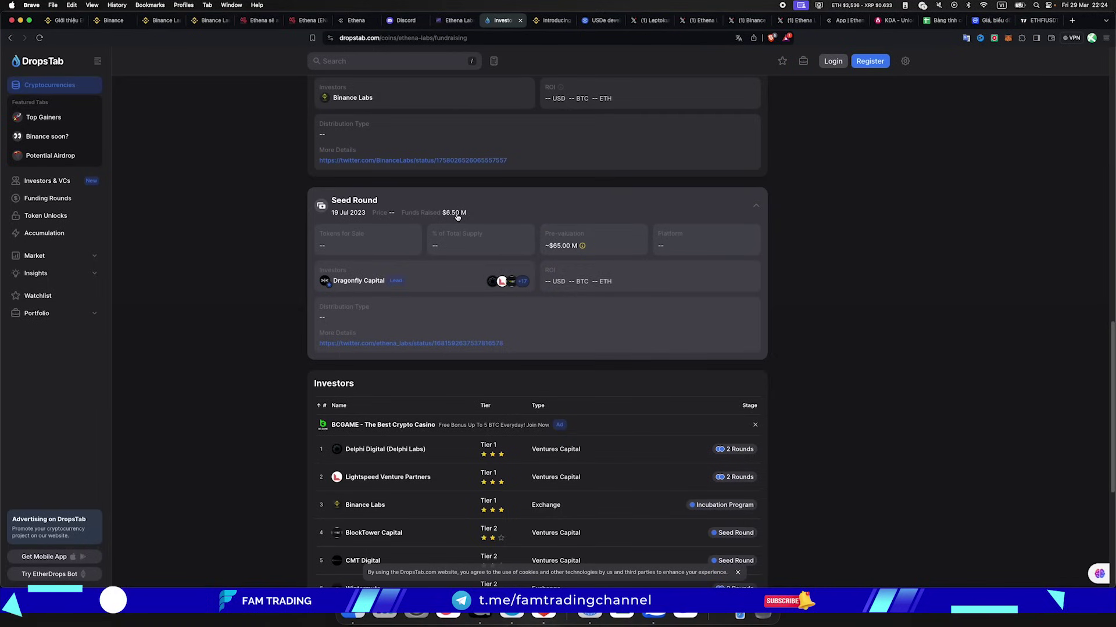
mouse_move(582, 245)
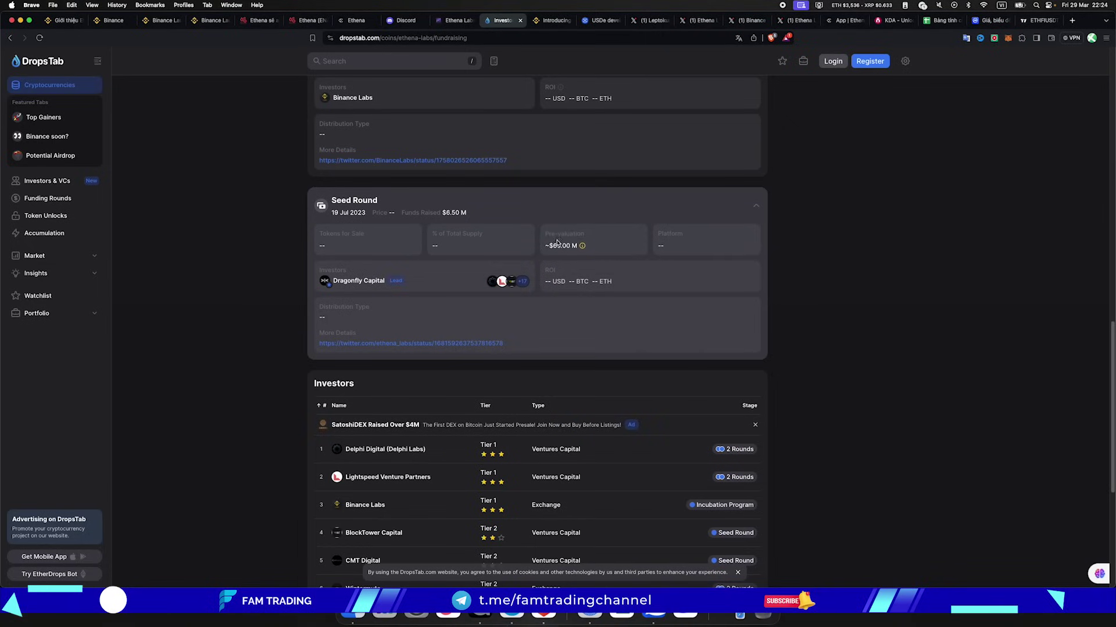
scroll(639, 262, "up", 6)
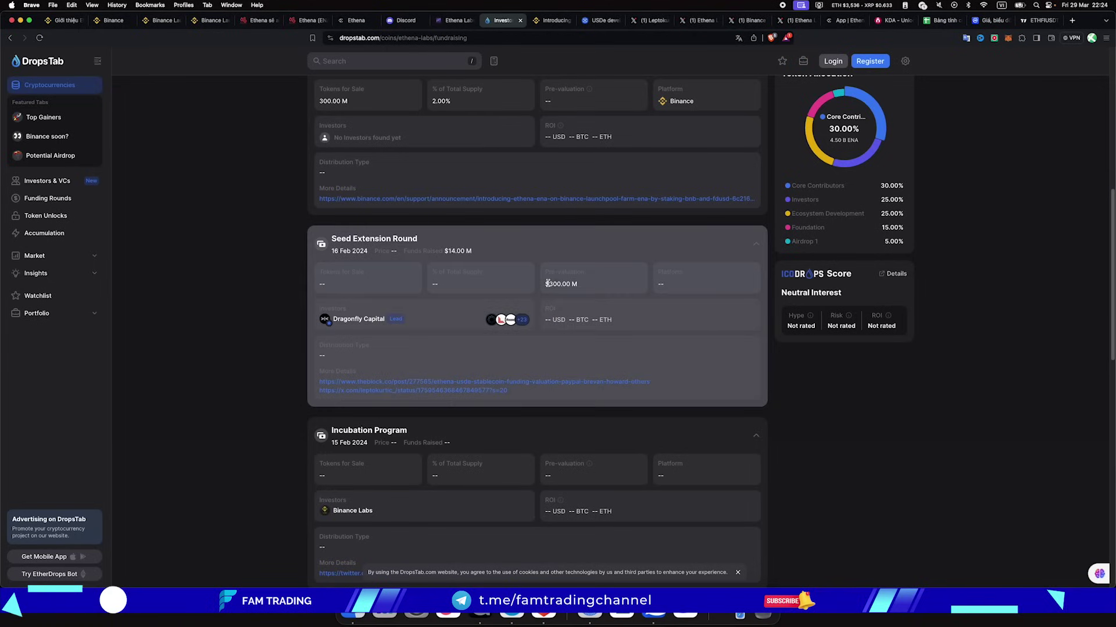
mouse_move(590, 273)
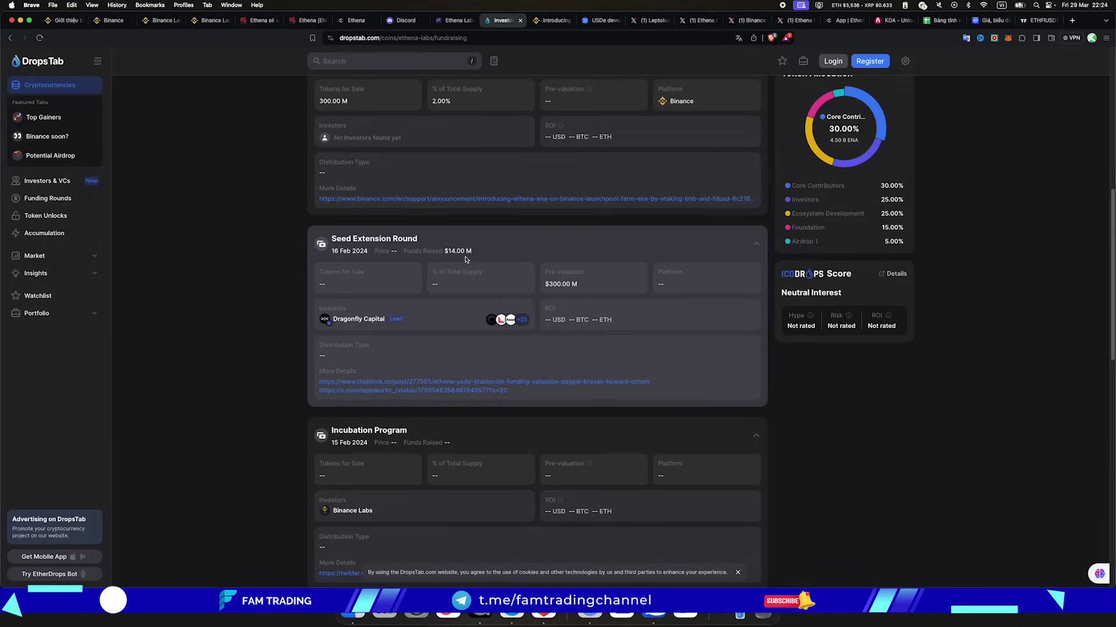
Switch to the ENA token market-cap spreadsheet, enlarge the page, and check the Total supply and Market supply cells in row 5.
key("ctrl+Tab")
key("super+equal")
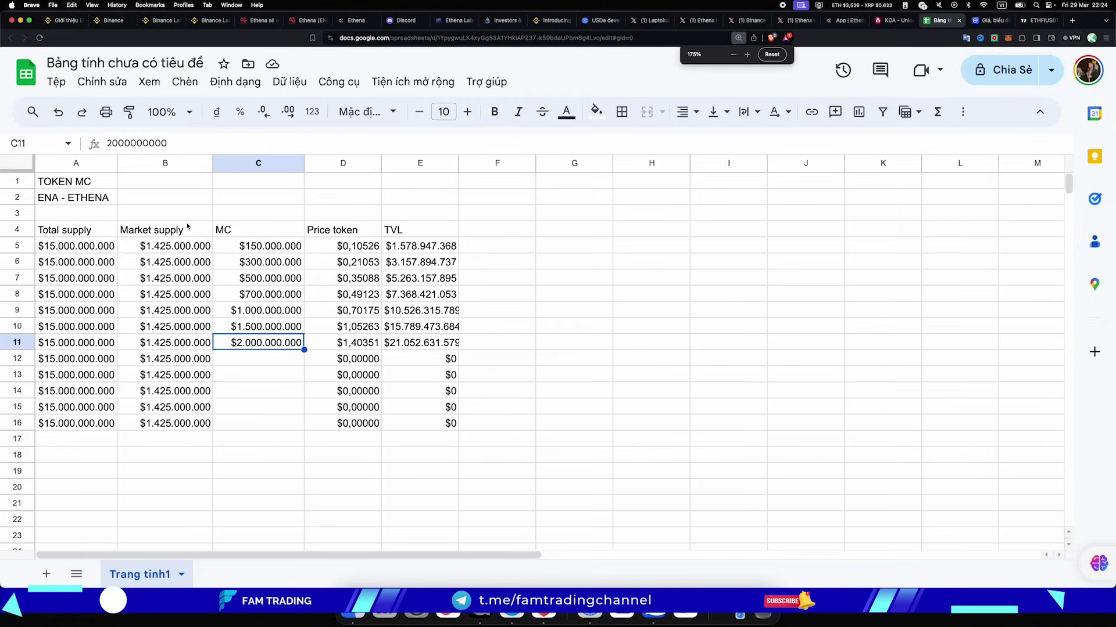
left_click(208, 216)
scroll(369, 212, "down", 1)
scroll(366, 215, "up", 1)
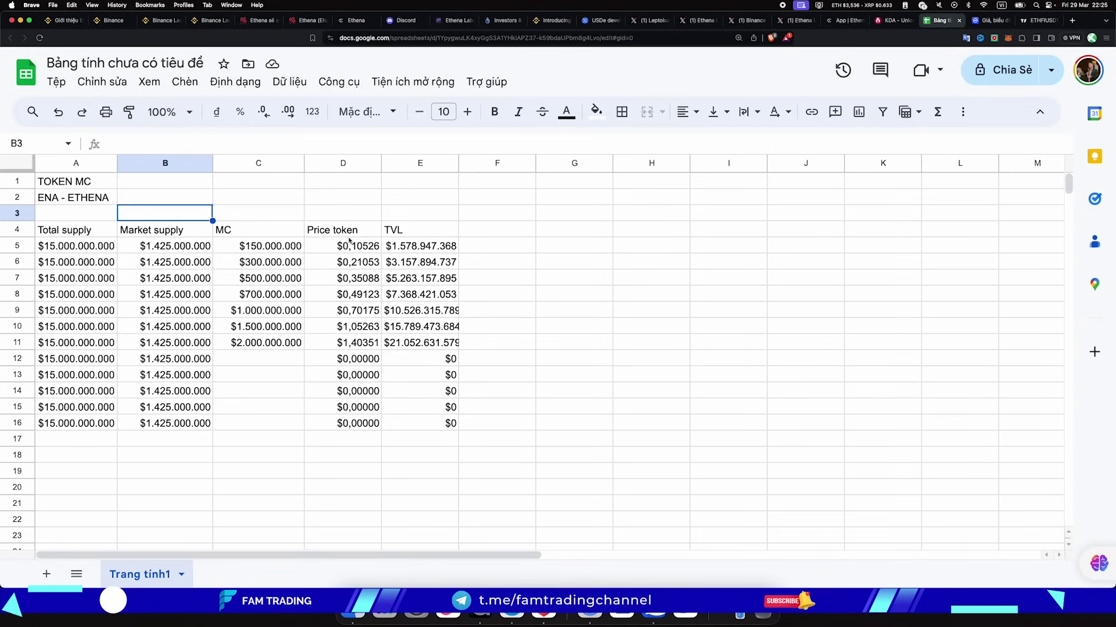
left_click(78, 248)
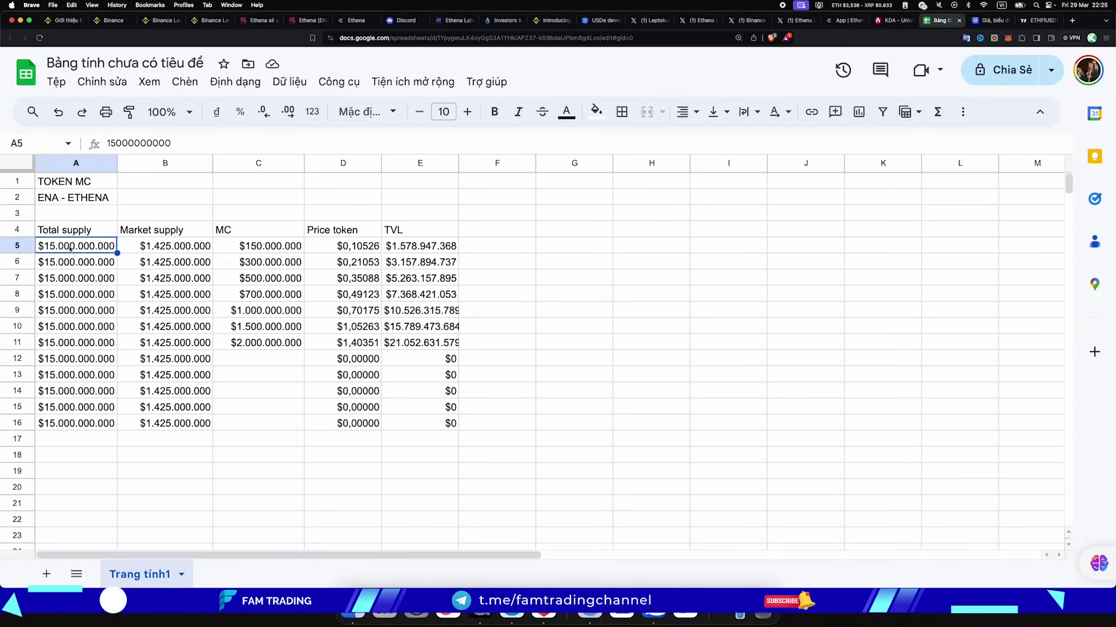
left_click(148, 251)
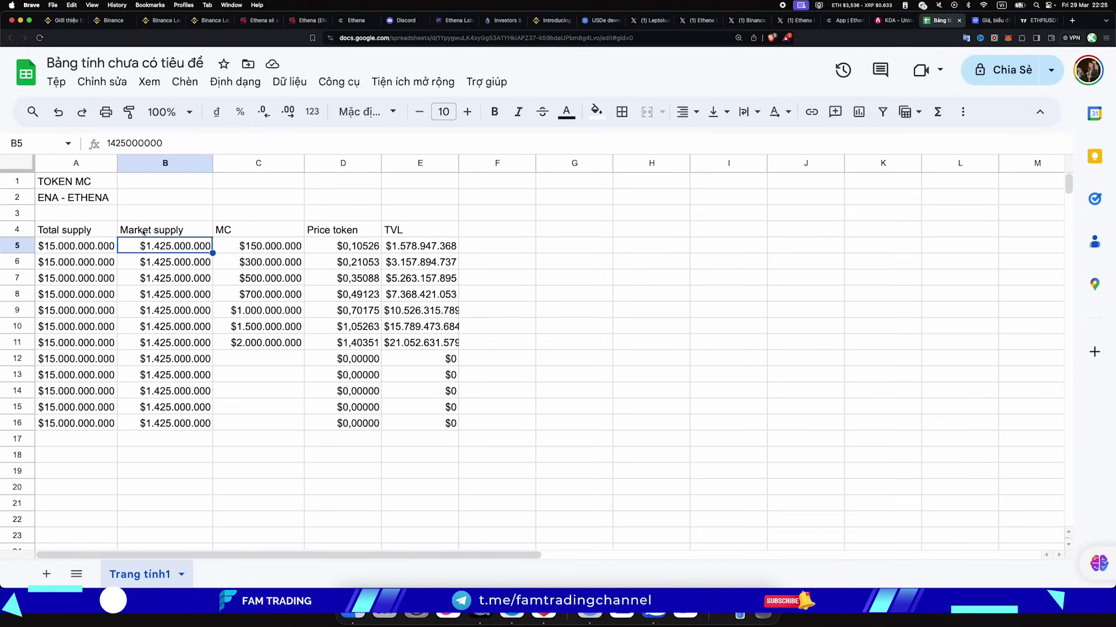
left_click(146, 235)
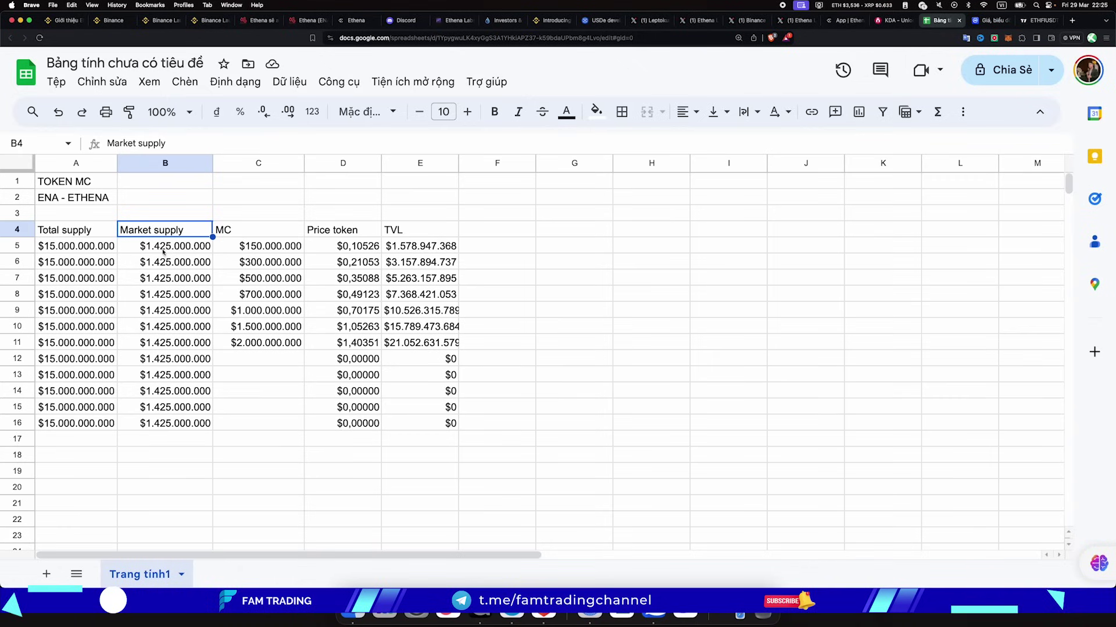
left_click(158, 252)
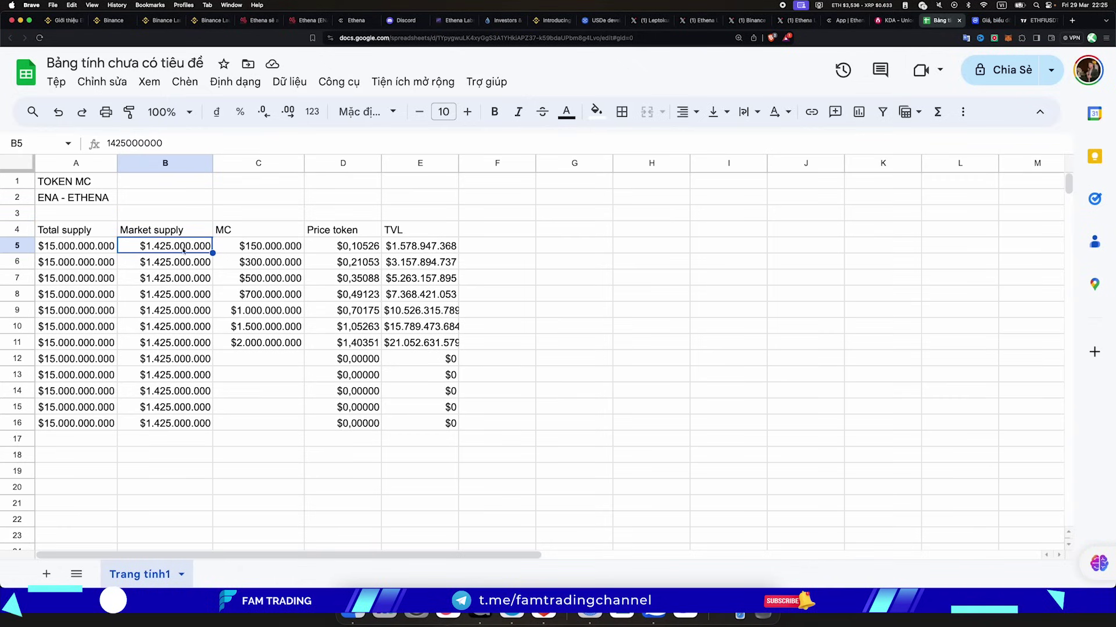
Examine the MC, Price token and TVL cells in rows 5 to 7, including the price and TVL formulas.
left_click(269, 250)
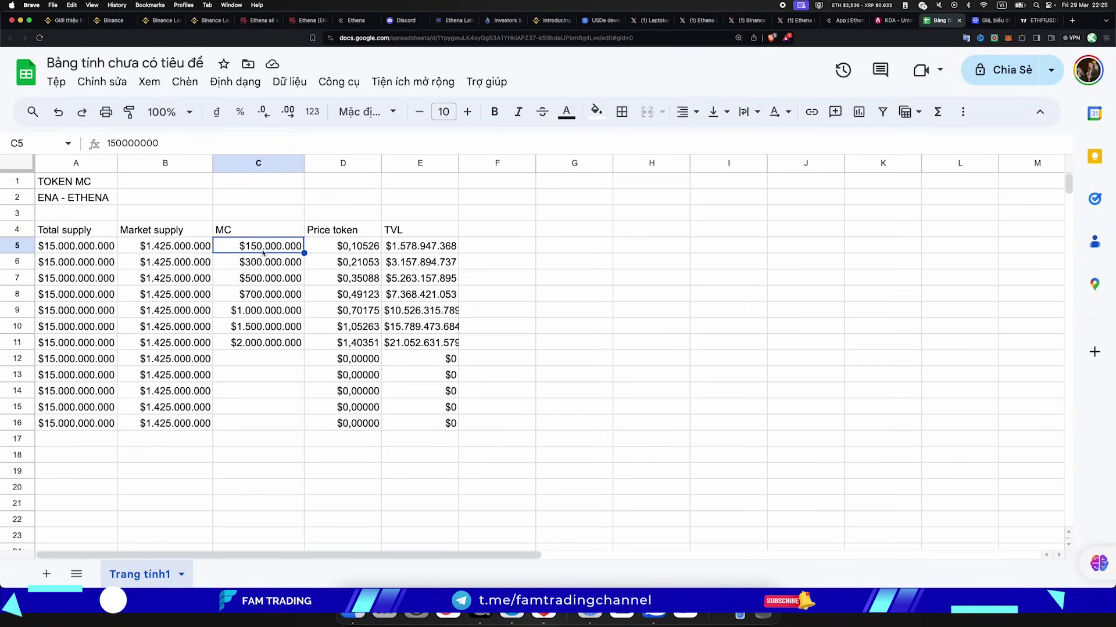
left_click(356, 250)
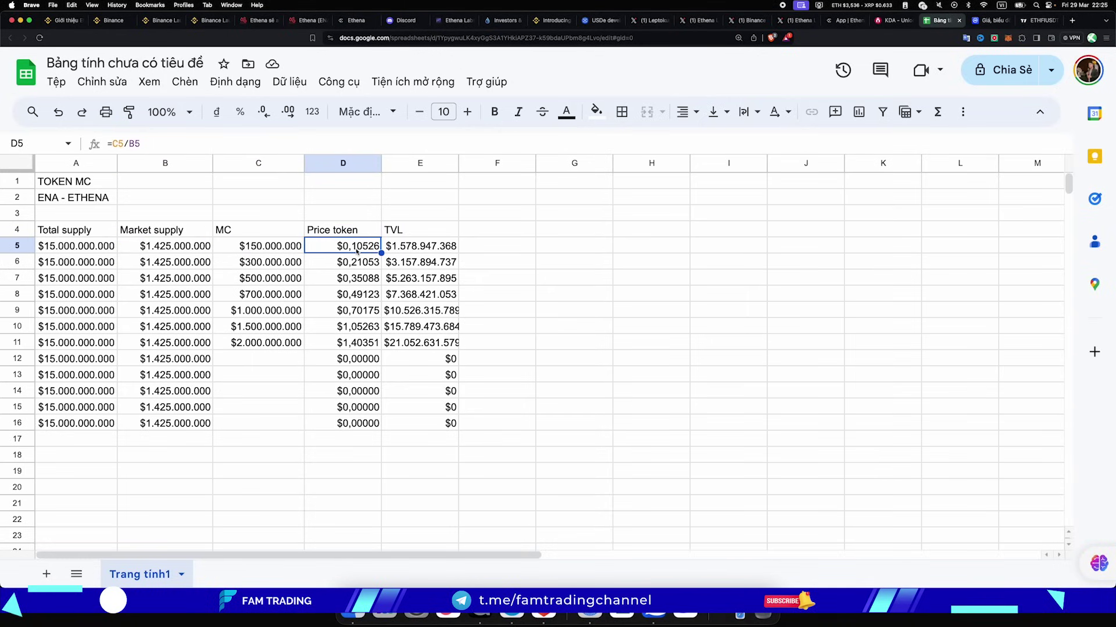
left_click(256, 268)
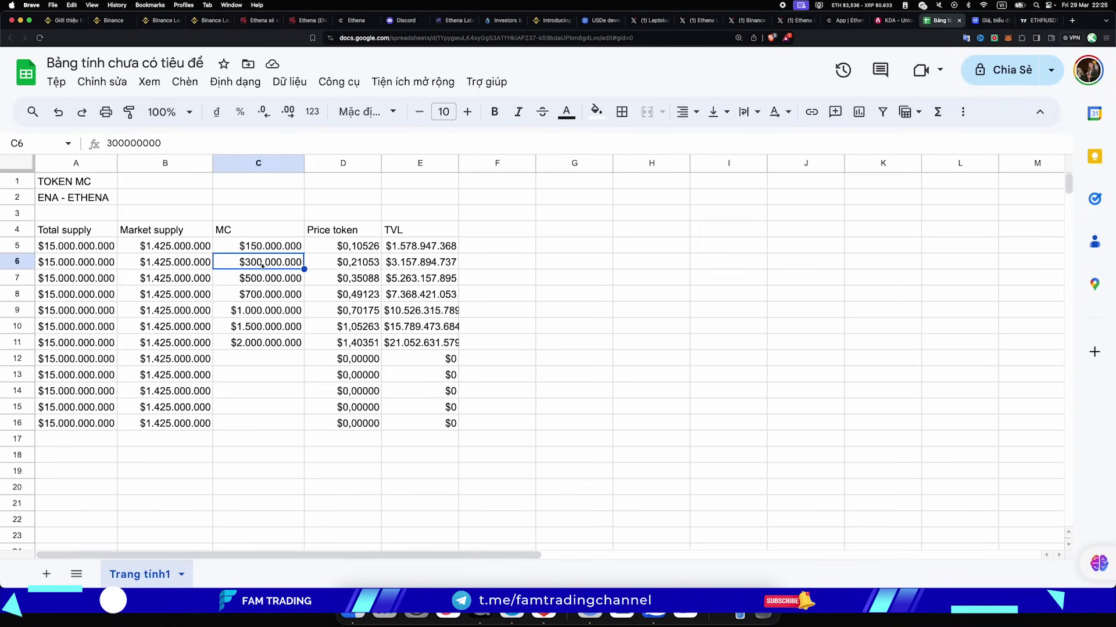
left_click(342, 267)
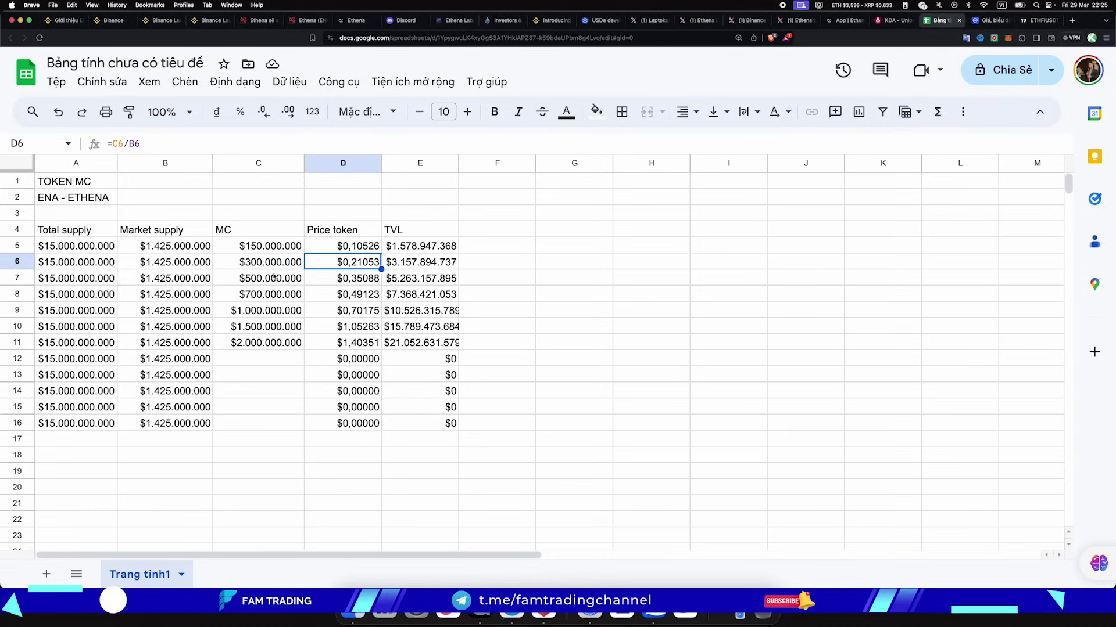
left_click(281, 279)
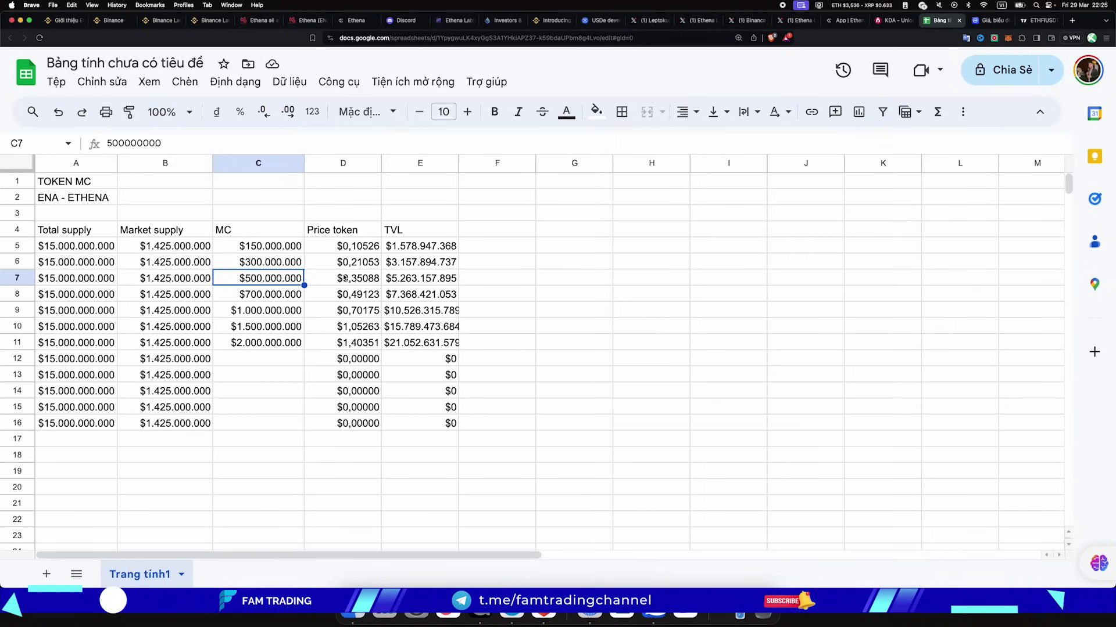
left_click(369, 282)
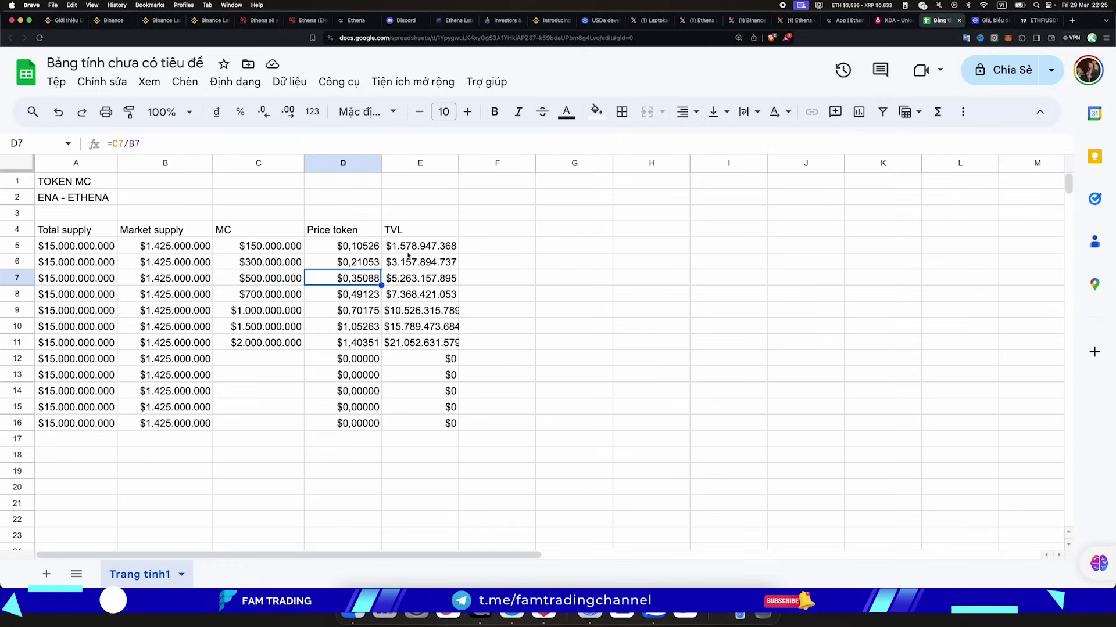
left_click(404, 280)
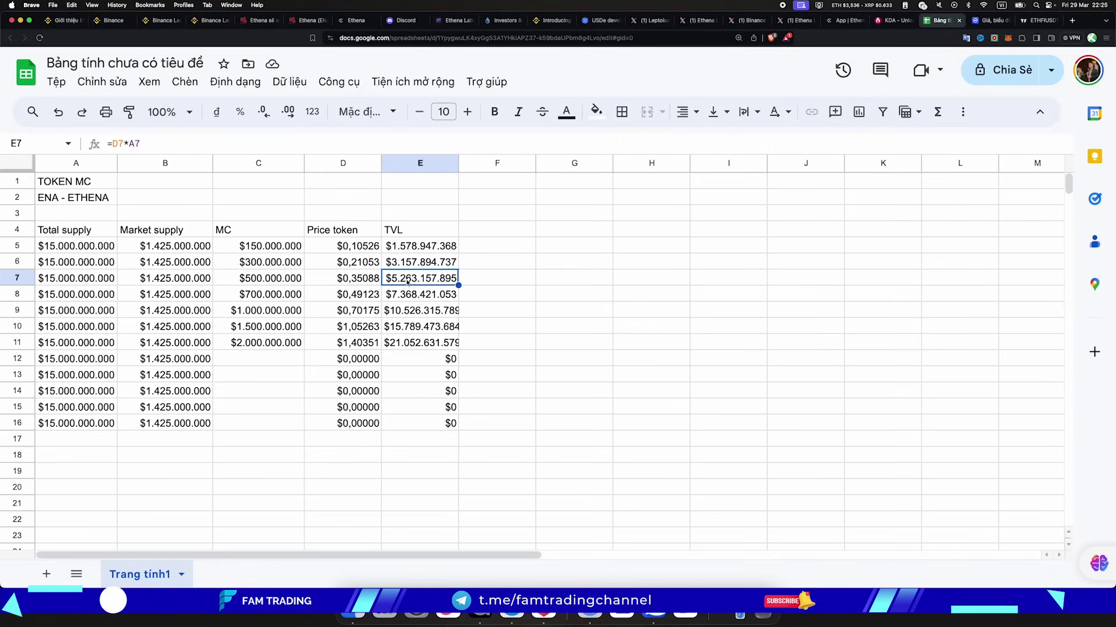
left_click(402, 264)
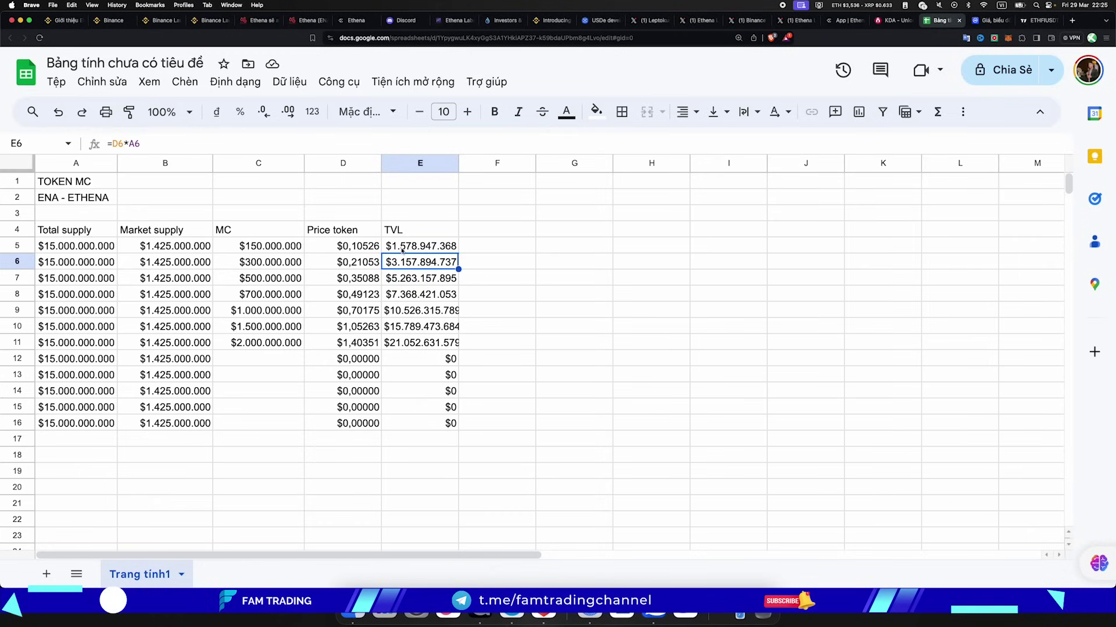
left_click(405, 246)
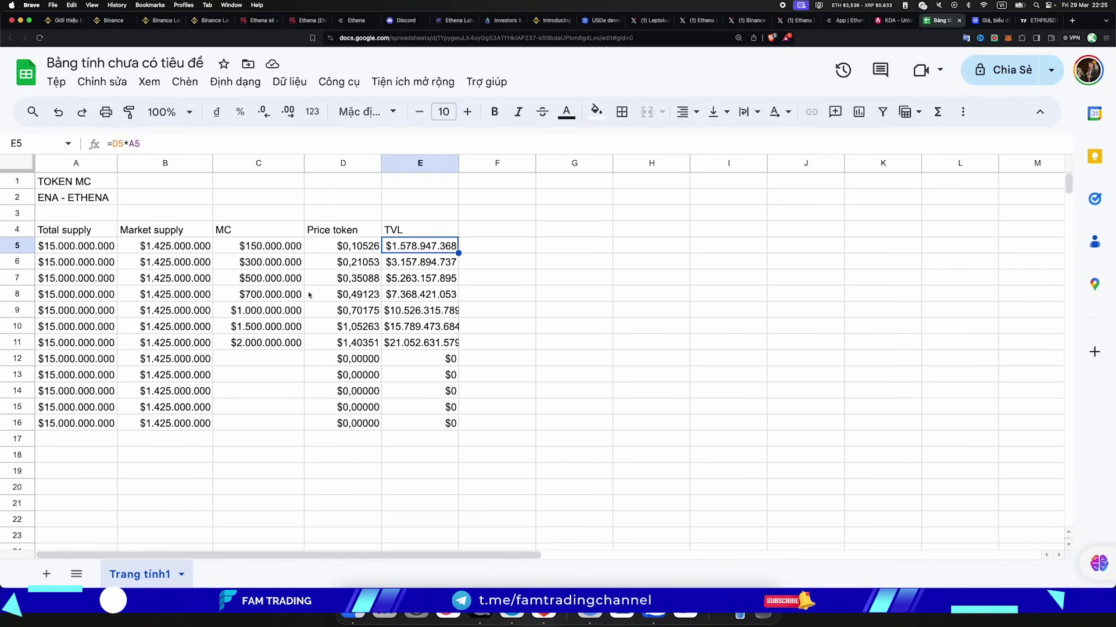
Examine the MC, Price token and TVL cells in row 8, and highlight the range C7:F8.
left_click(277, 295)
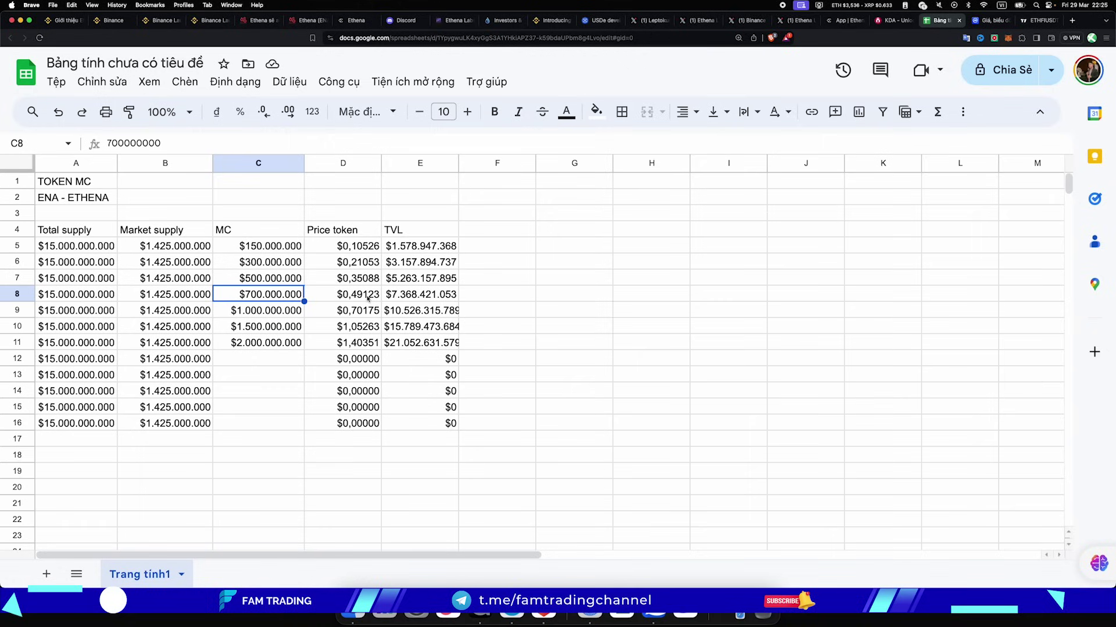
left_click(359, 299)
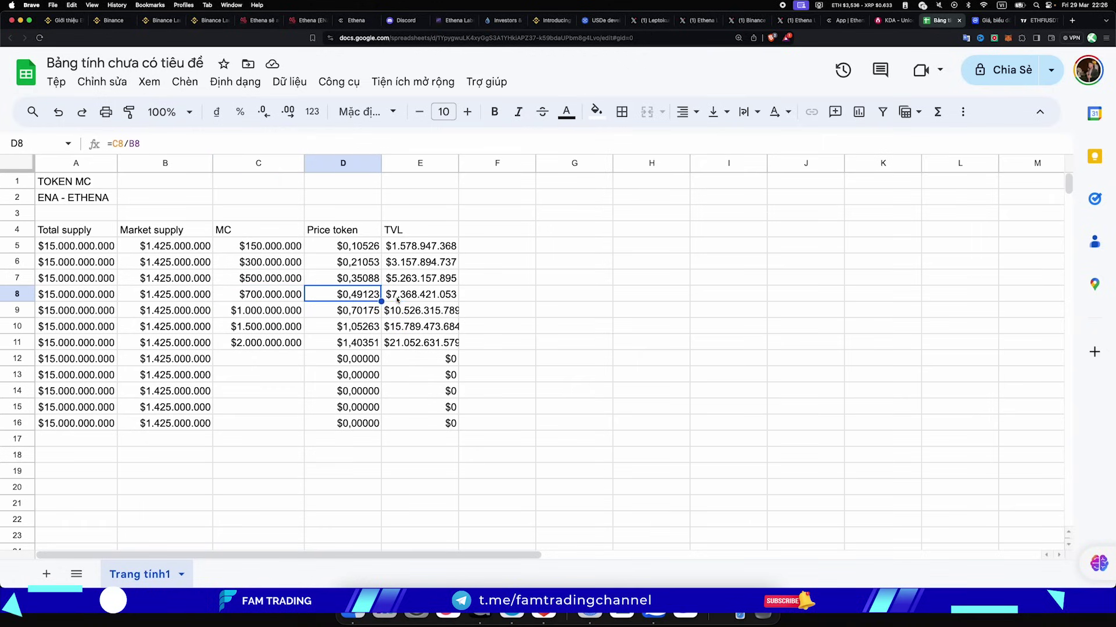
left_click(398, 299)
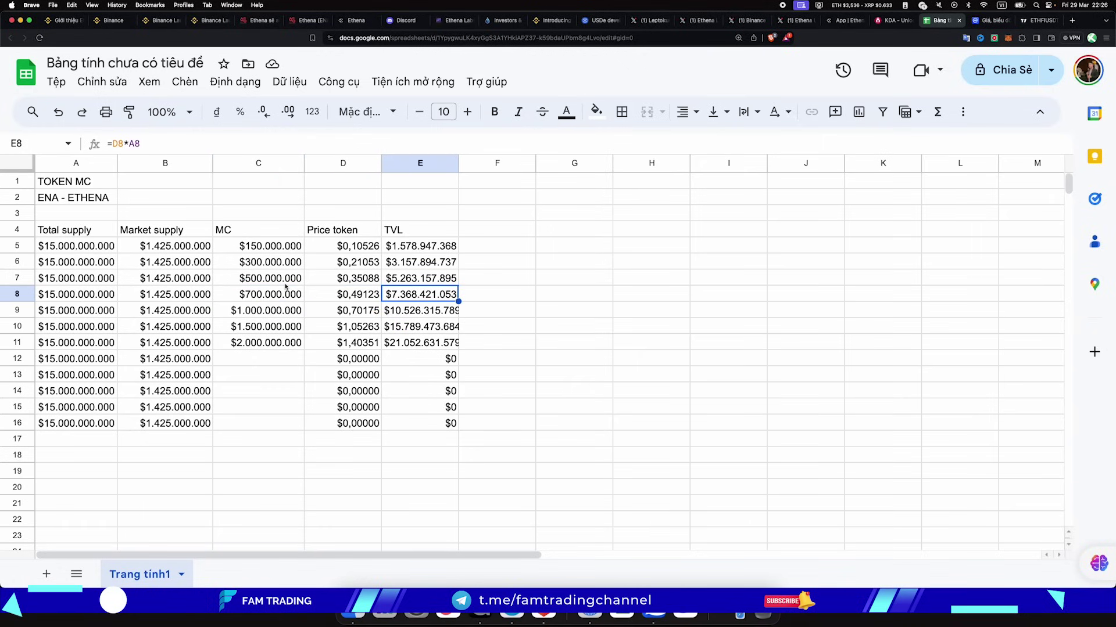
left_click_drag(491, 295, 240, 279)
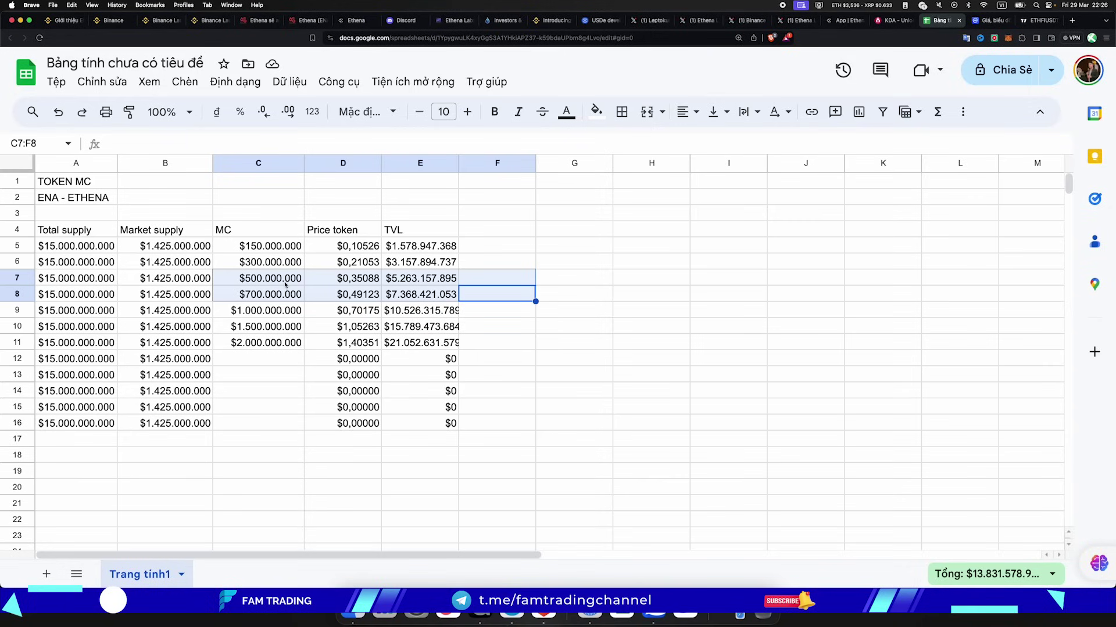
Examine the MC and Price token cells in rows 9 to 11, and highlight the range C9:D11.
left_click(275, 312)
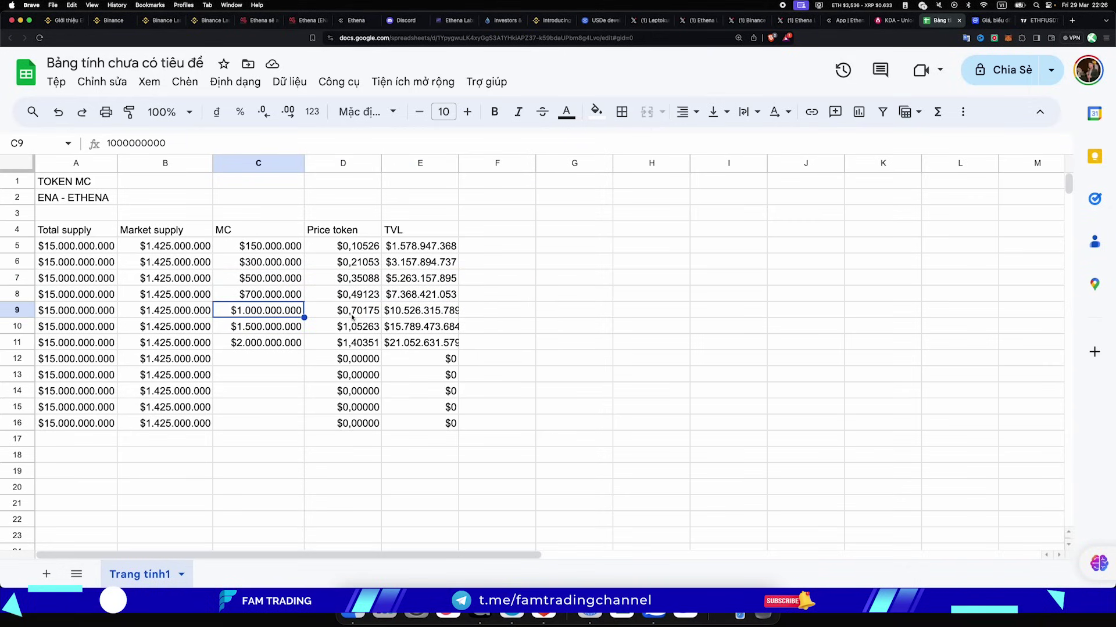
left_click(351, 317)
left_click(259, 327)
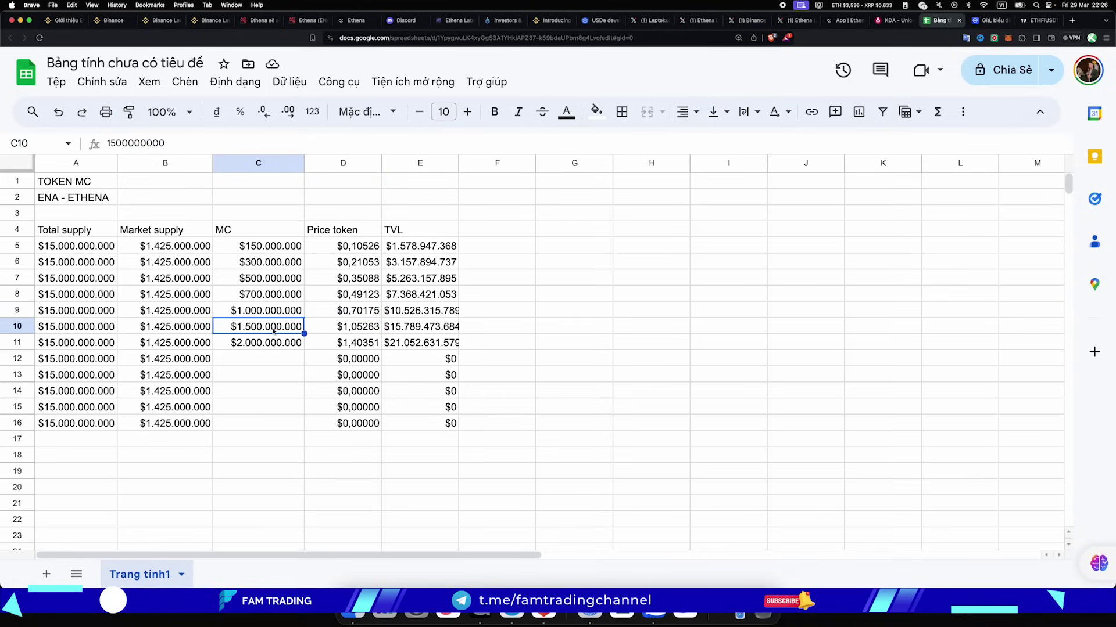
left_click(351, 329)
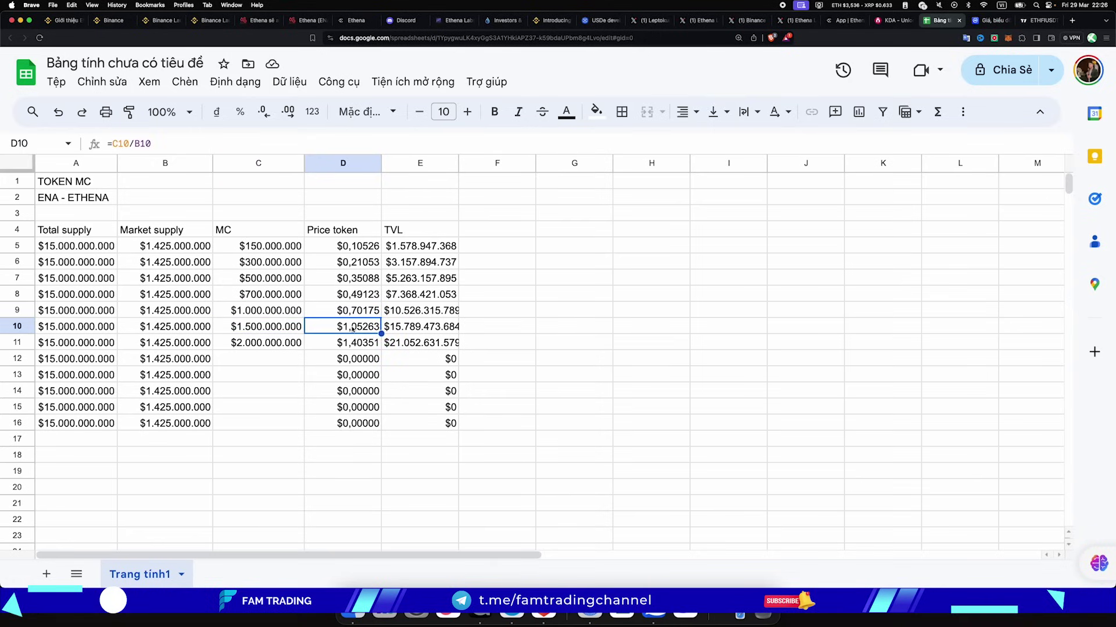
left_click(250, 347)
left_click(339, 352)
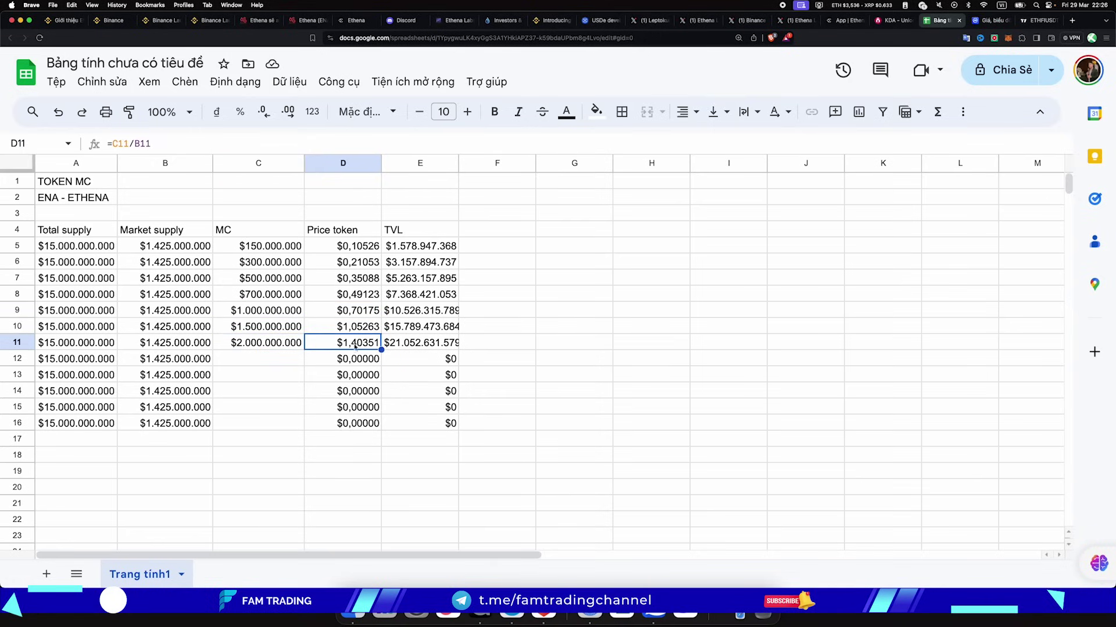
left_click_drag(248, 314, 333, 342)
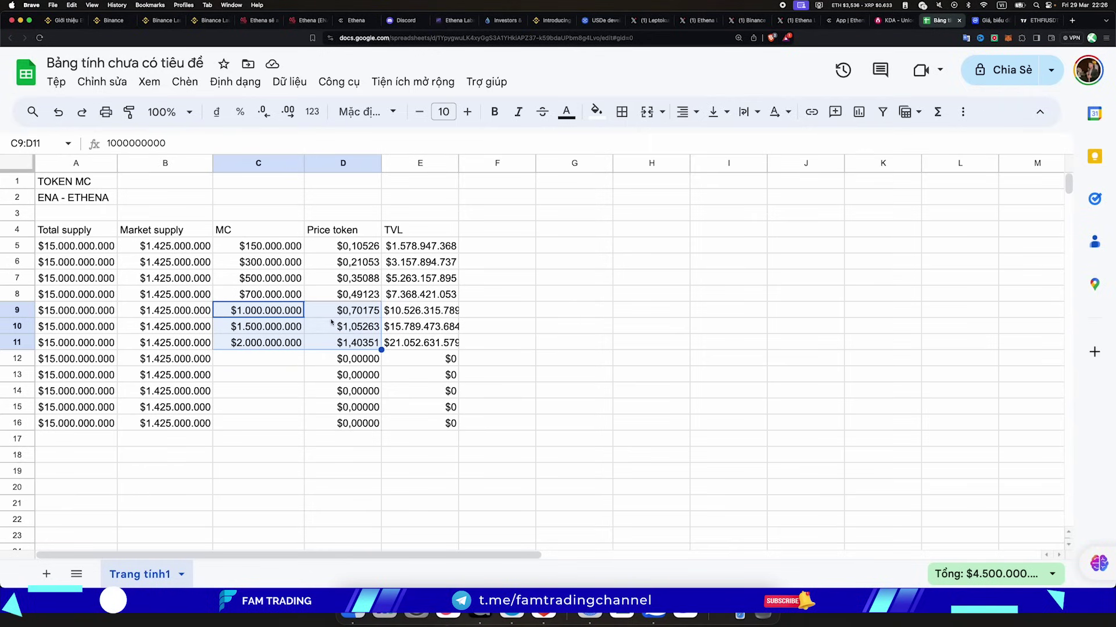
Enter 0.6 in cell D17 below the Price token column.
left_click(320, 447)
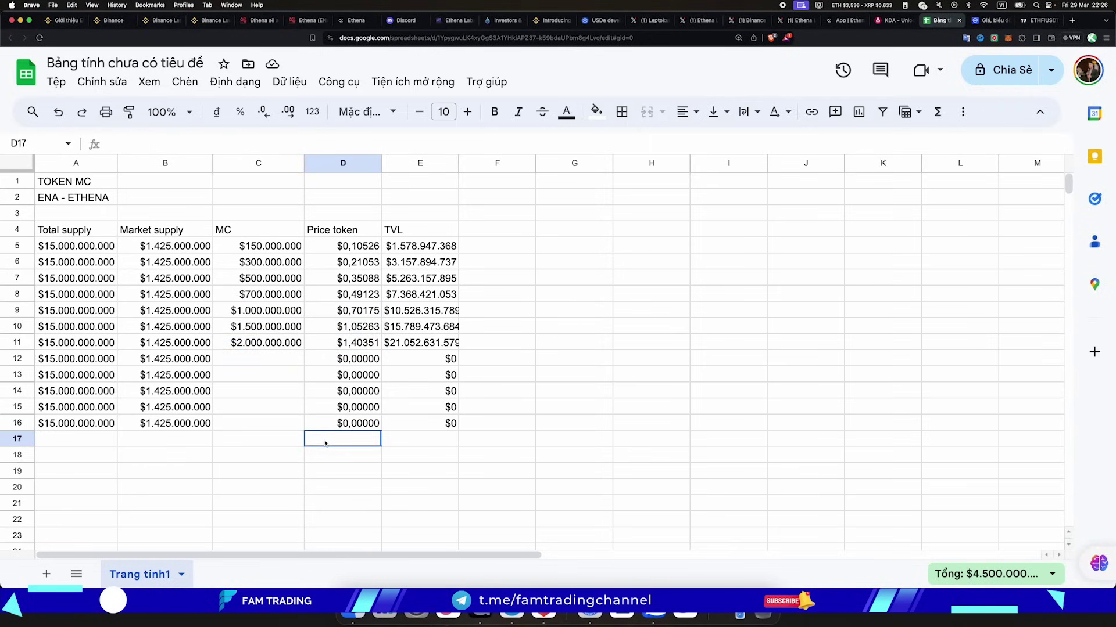
left_click(288, 446)
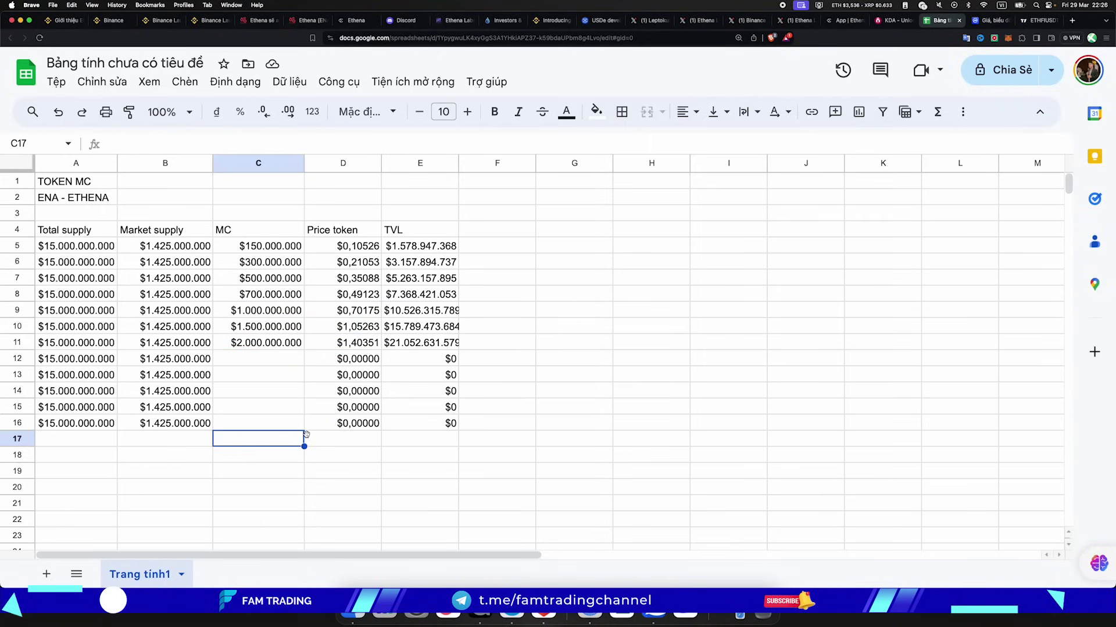
left_click(322, 444)
type("0.6")
left_click(431, 456)
left_click(348, 440)
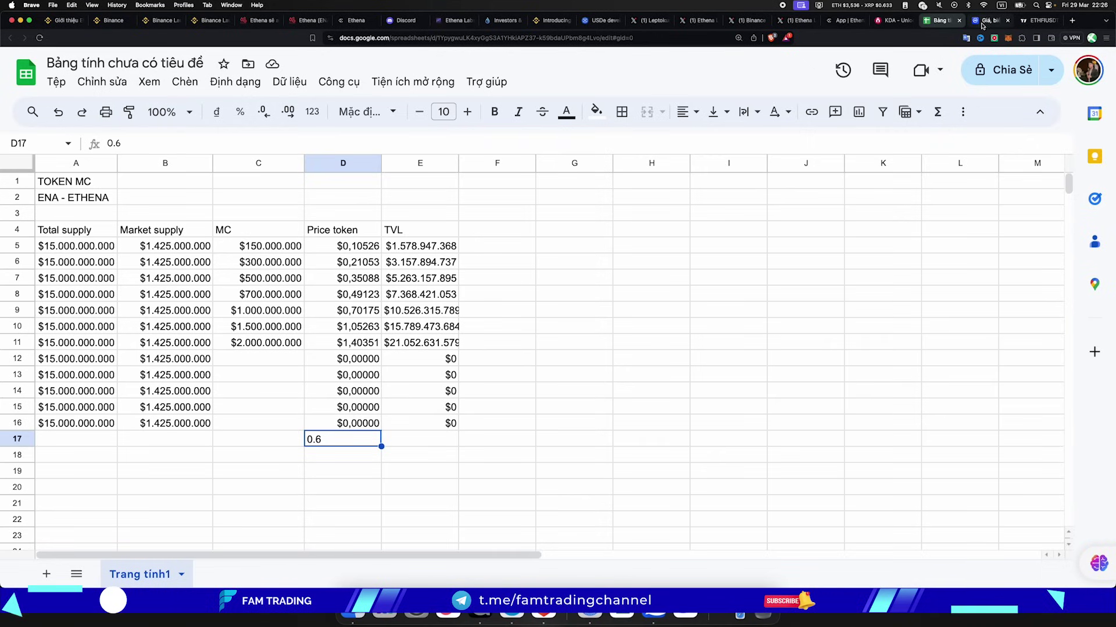
View the Coin68 article on the ENA airdrop and the Binance Launchpool announcement for Ethena.
left_click(266, 22)
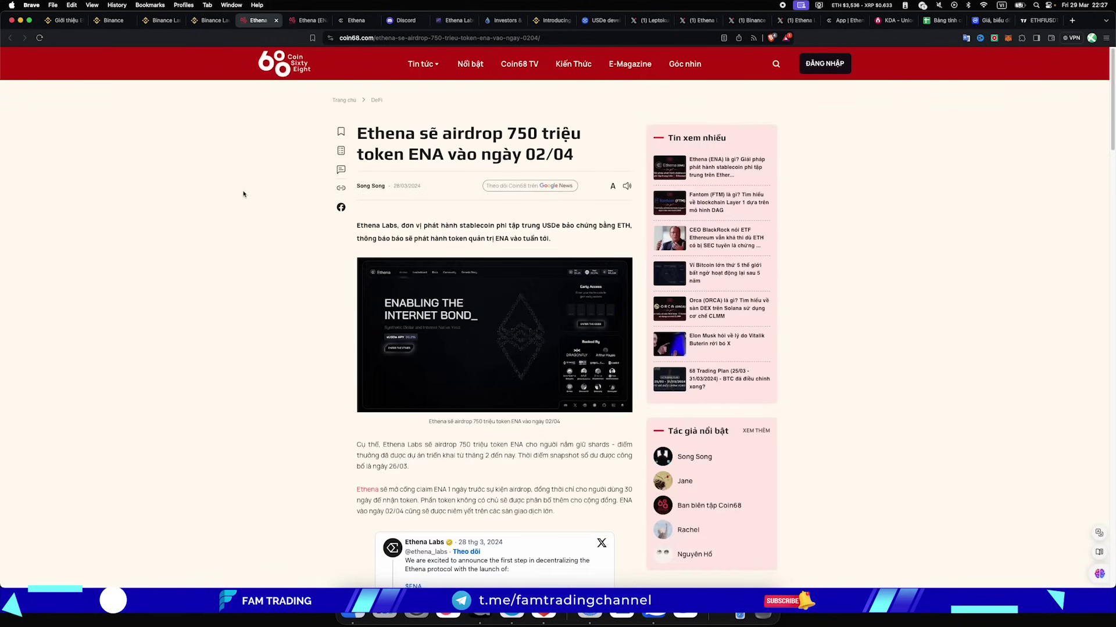
left_click(65, 21)
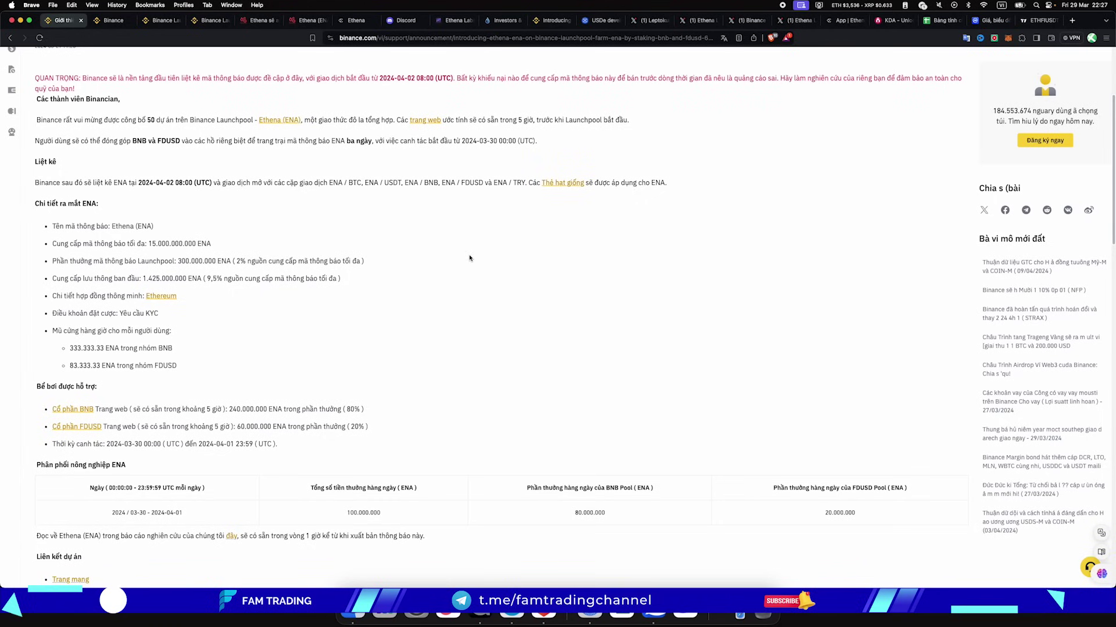
Switch to the token MC spreadsheet and examine the MC cells in rows 5 to 7.
scroll(466, 259, "up", 3)
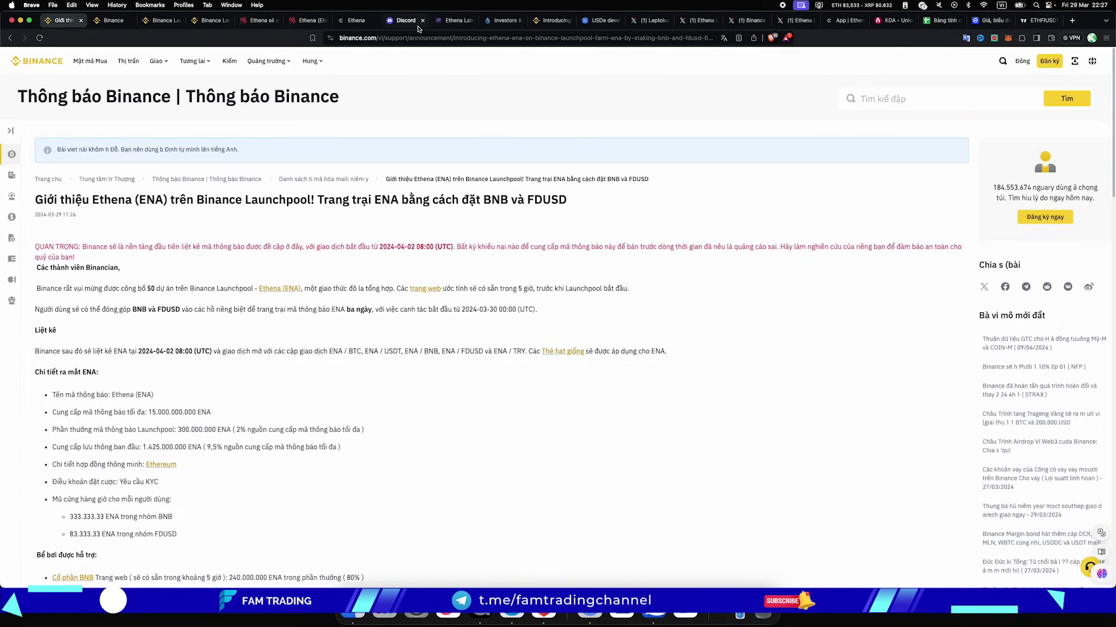
left_click(940, 21)
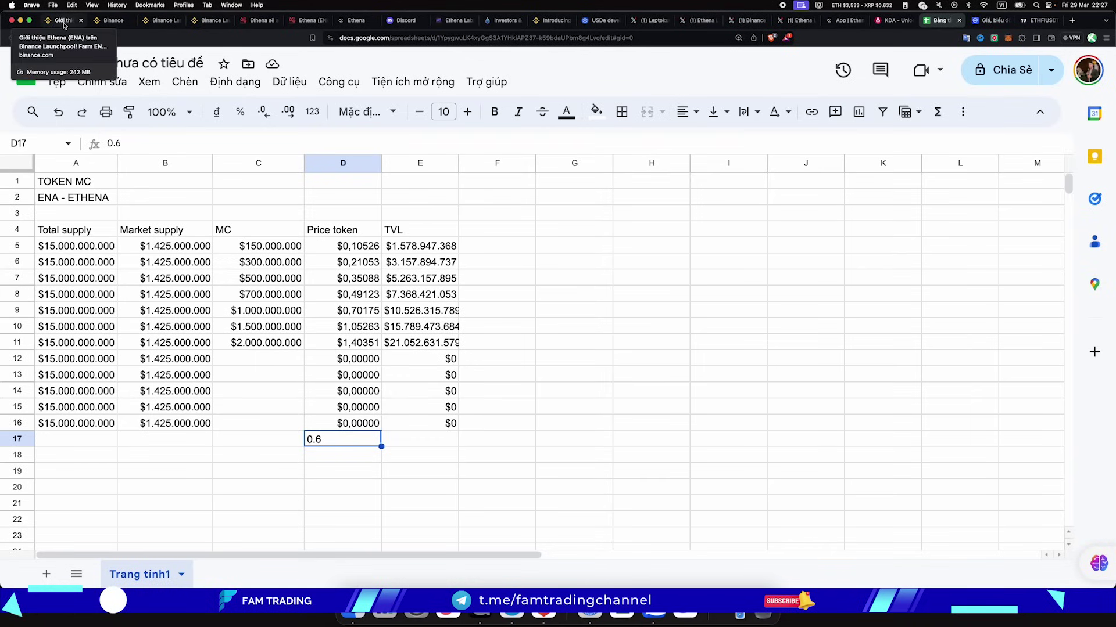
left_click(261, 250)
left_click(263, 264)
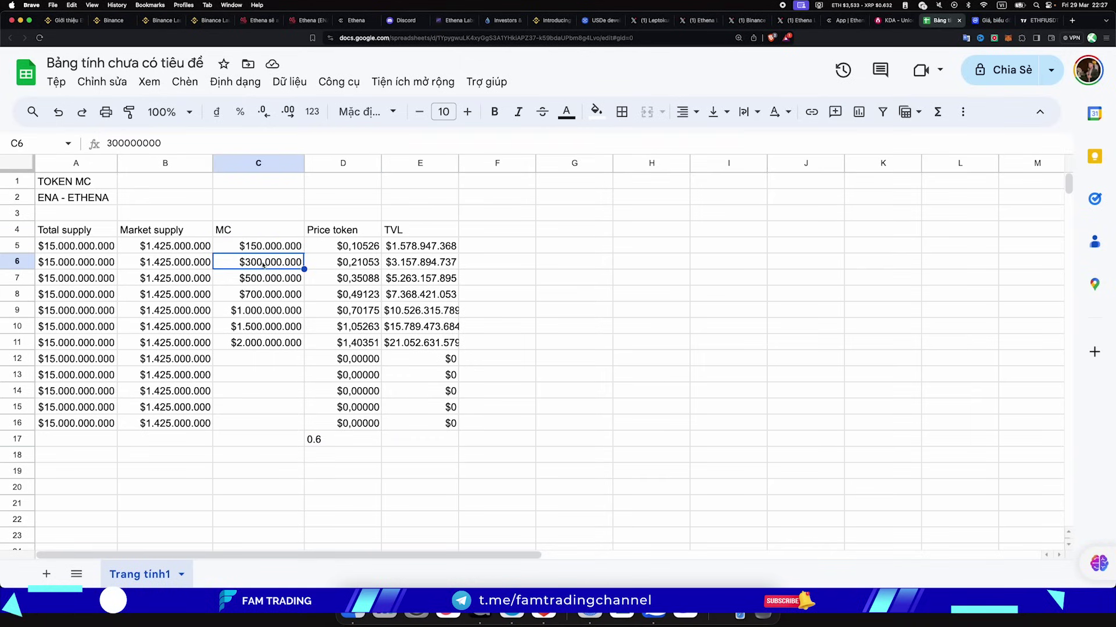
left_click(259, 277)
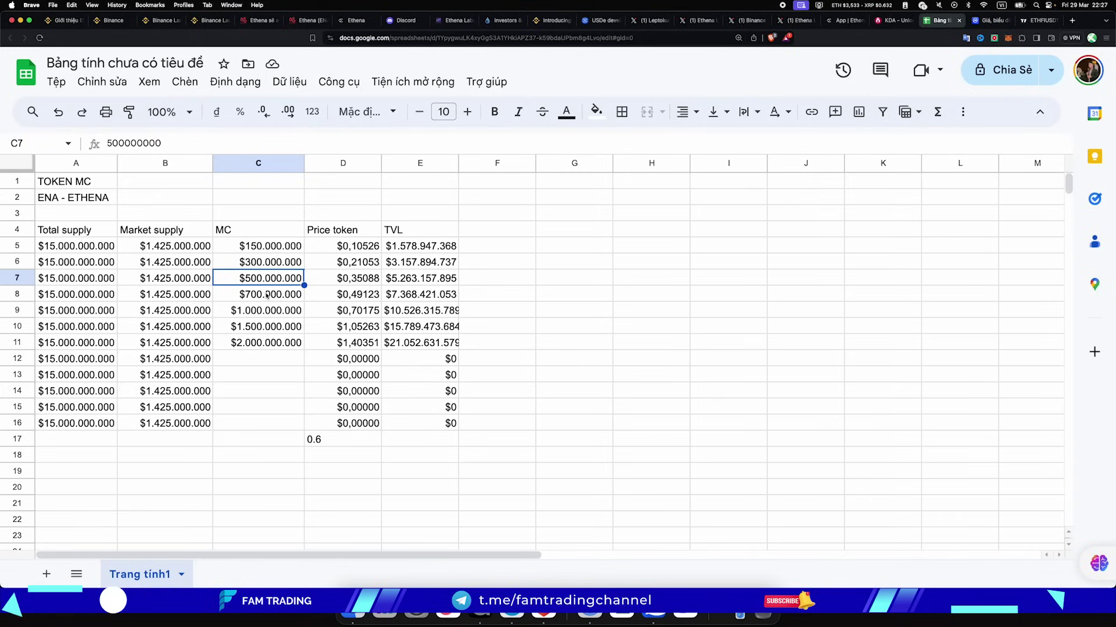
Review the Binance Launchpool announcement for Ethena, including the ENA launch details, supported pools, farming distribution and project links.
left_click(64, 20)
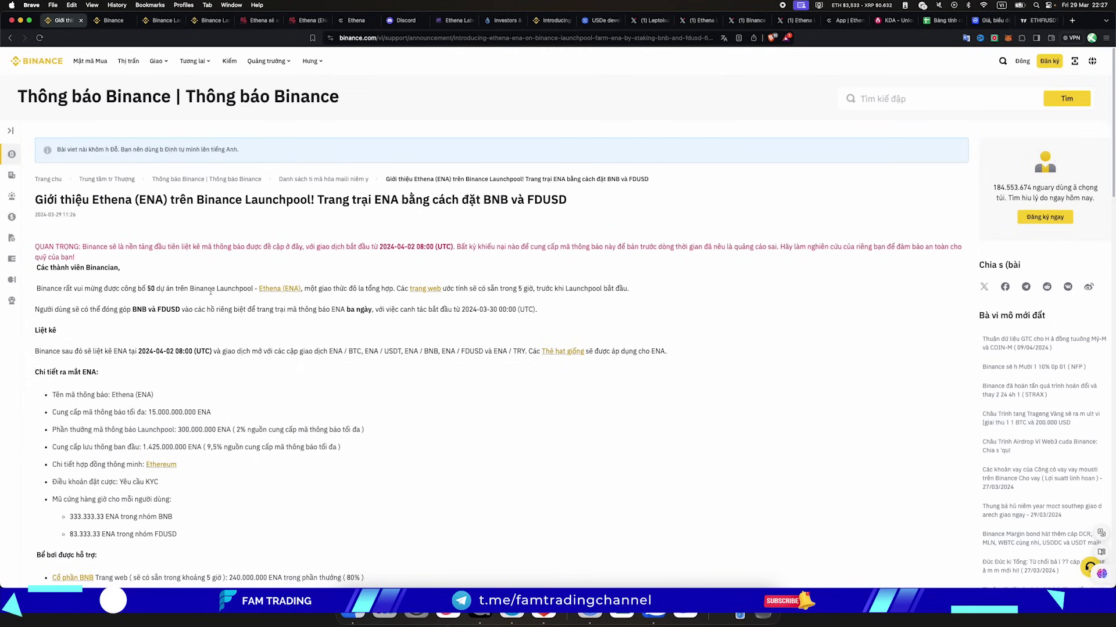
scroll(203, 301, "down", 3)
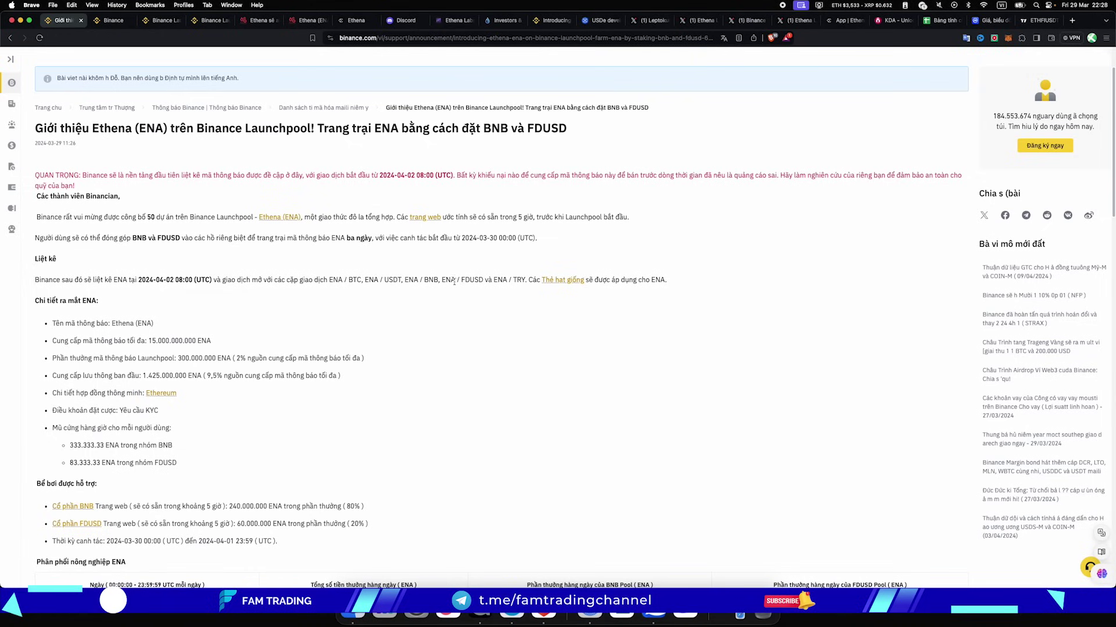
scroll(455, 282, "down", 3)
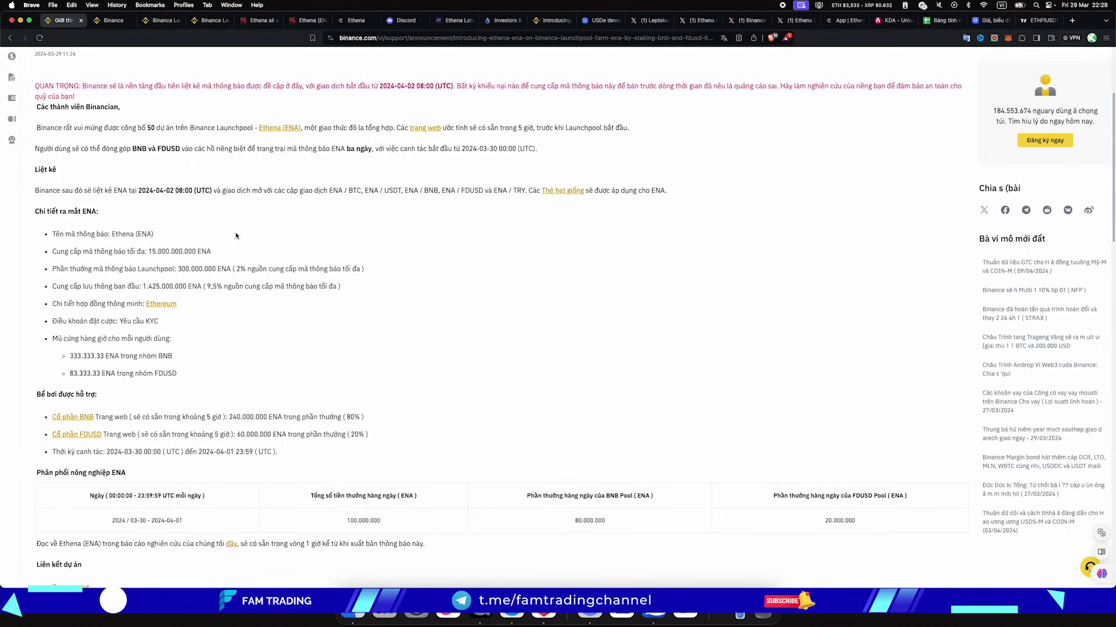
scroll(251, 243, "down", 1)
scroll(251, 243, "down", 1)
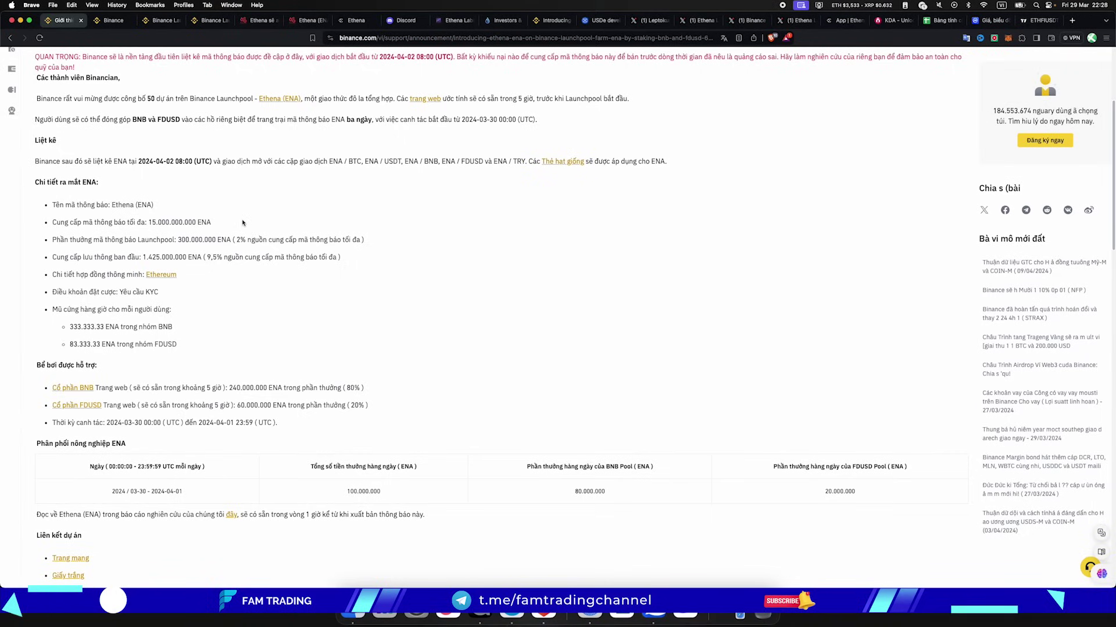
scroll(242, 223, "down", 2)
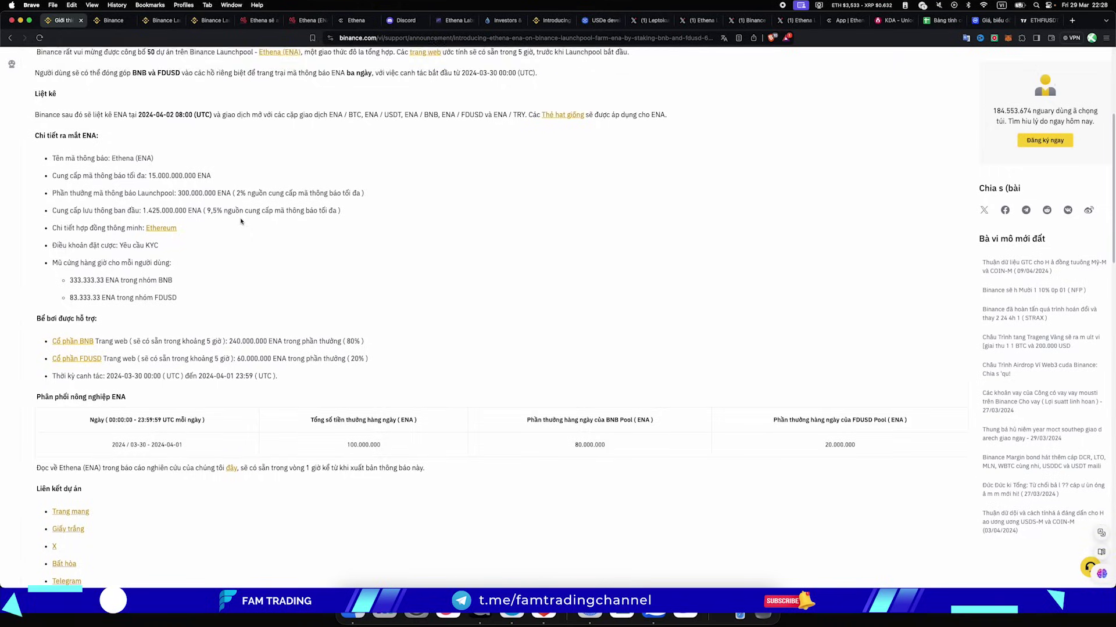
scroll(241, 221, "down", 2)
scroll(239, 219, "down", 1)
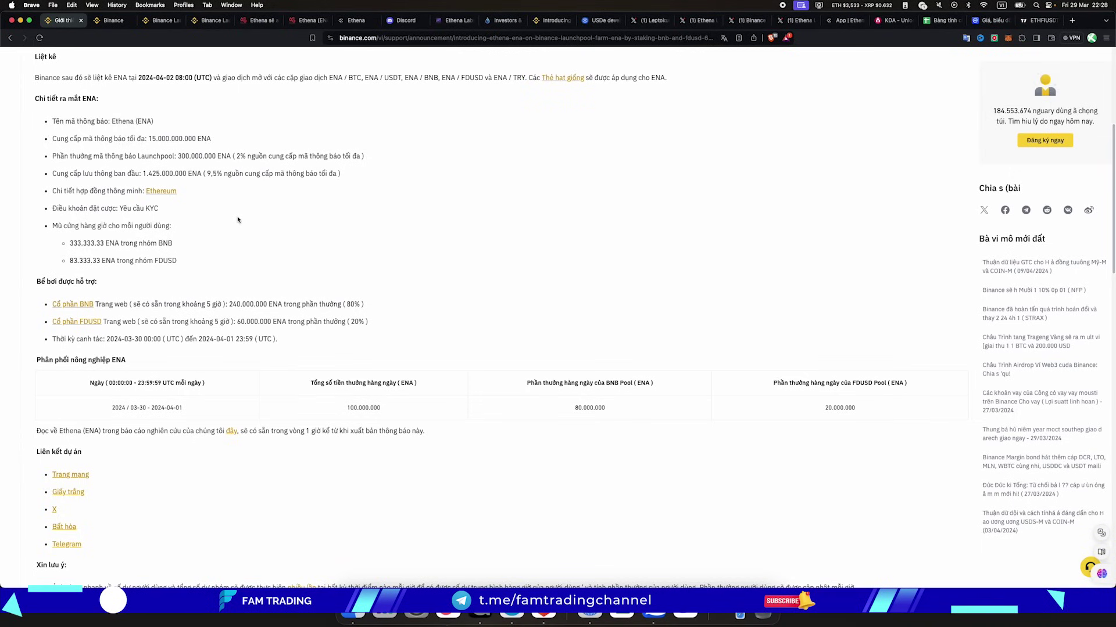
scroll(239, 227, "up", 5)
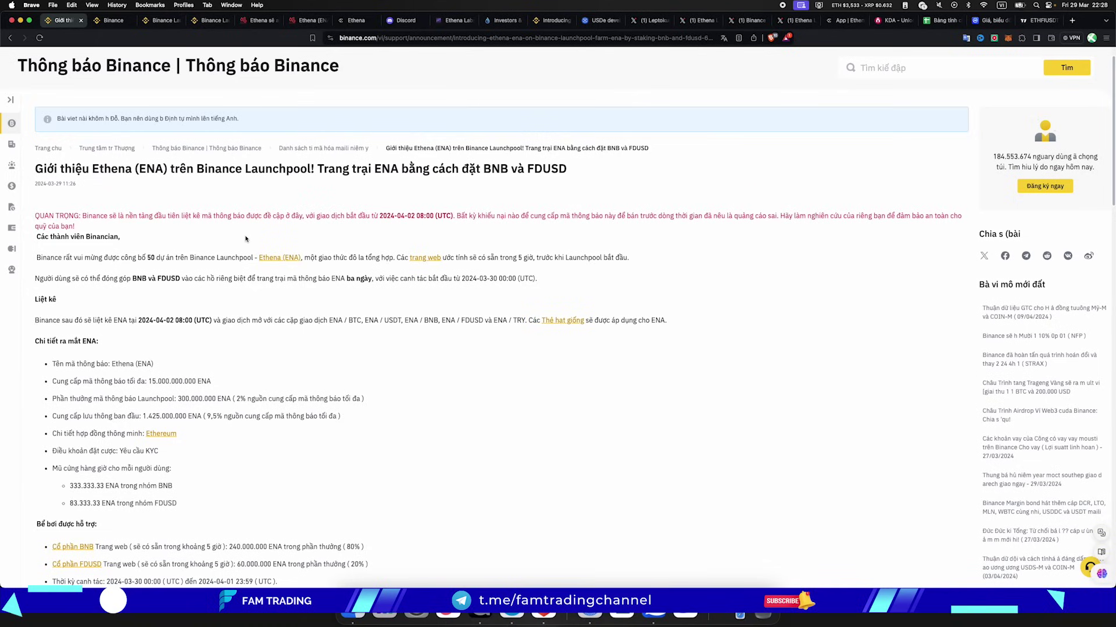